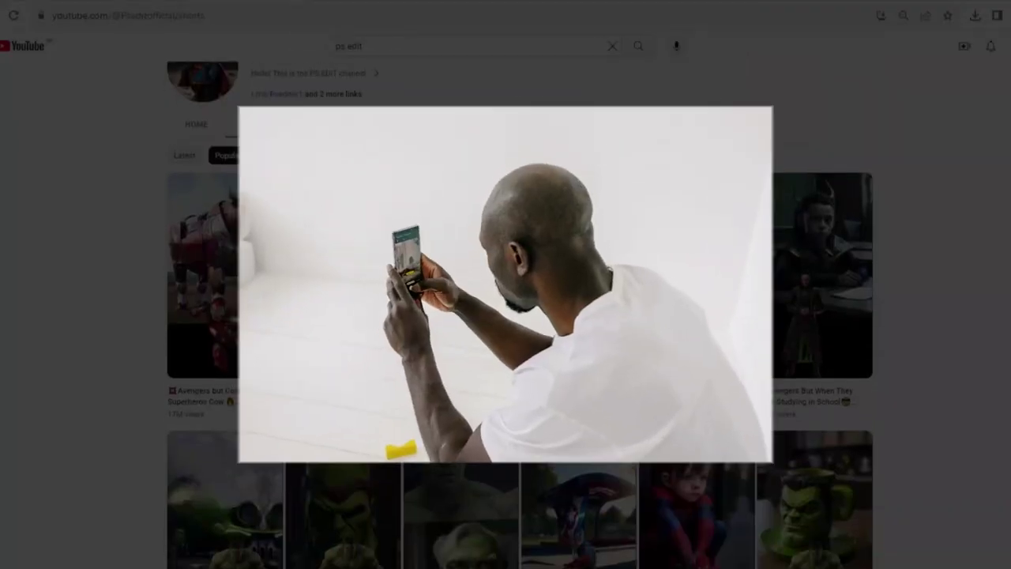
# Scroll through ChatGPT's table of 10 two-part Marvel character quotes
pyautogui.scroll(-1, 505, 316)
pyautogui.scroll(-1, 506, 316)
pyautogui.scroll(-3, 506, 315)
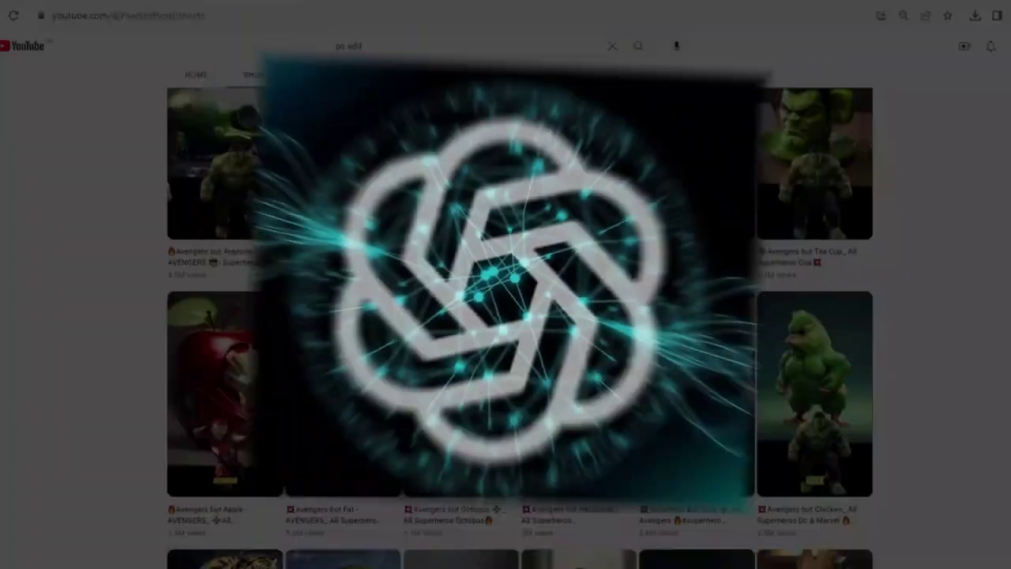
pyautogui.scroll(-3, 505, 316)
pyautogui.scroll(-3, 505, 316)
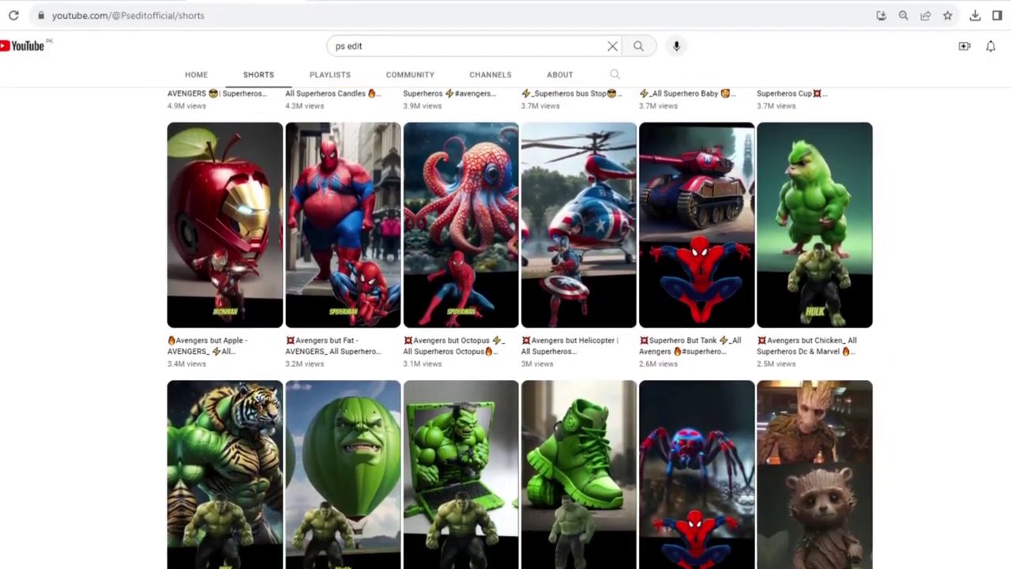
pyautogui.scroll(-3, 505, 316)
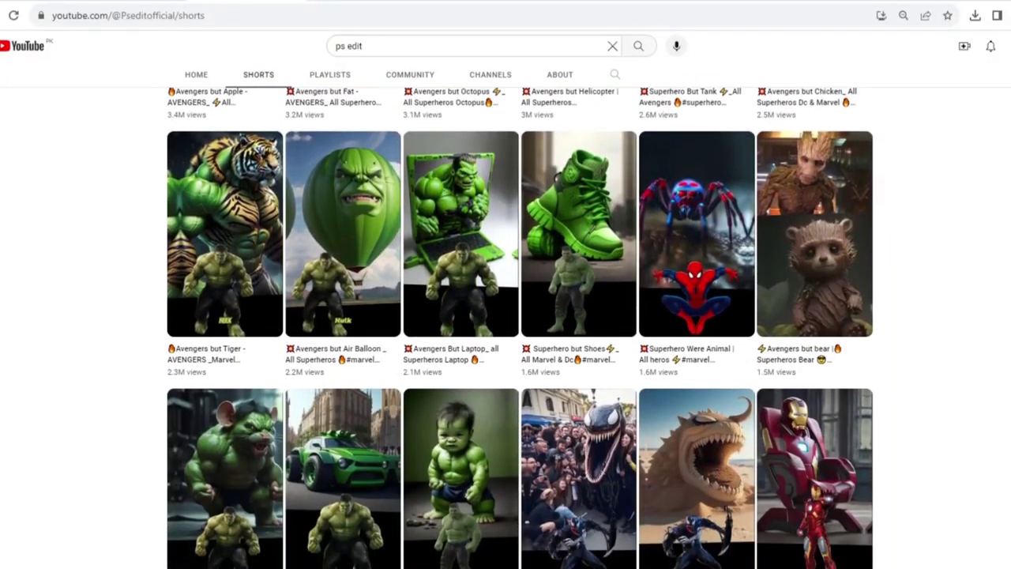
pyautogui.scroll(-3, 506, 315)
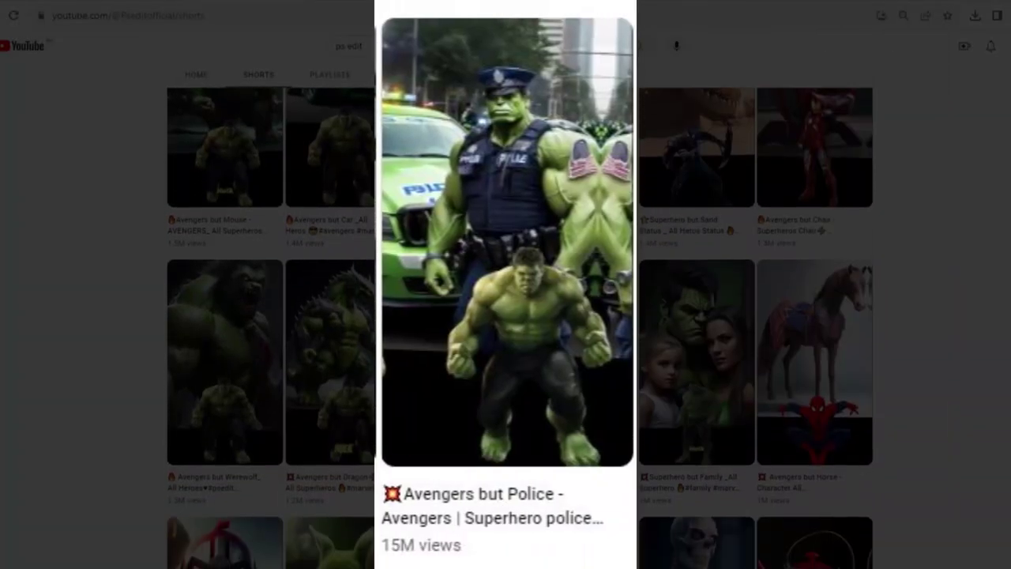
pyautogui.scroll(-3, 506, 316)
pyautogui.scroll(-1, 505, 316)
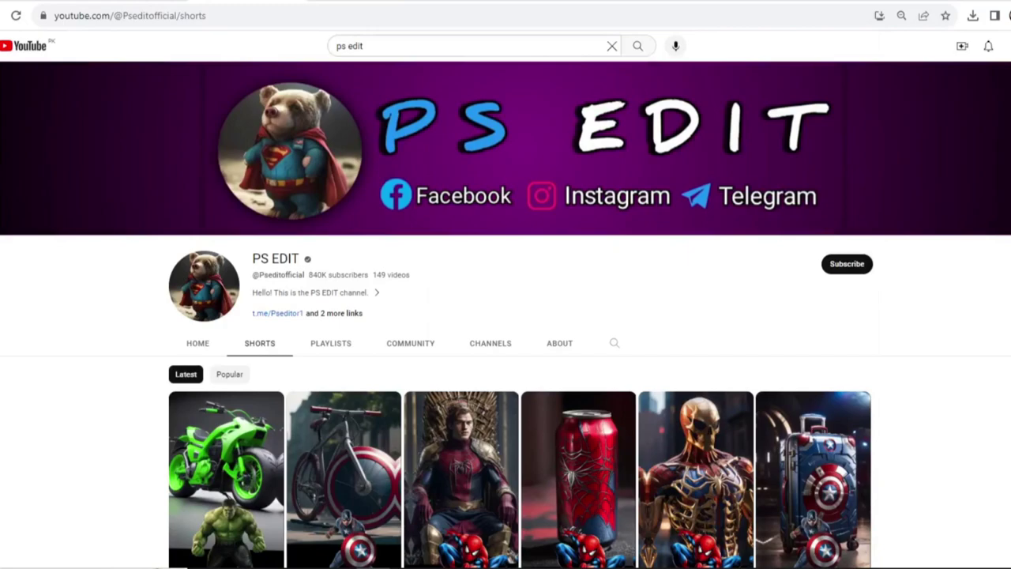
pyautogui.scroll(-5, 505, 316)
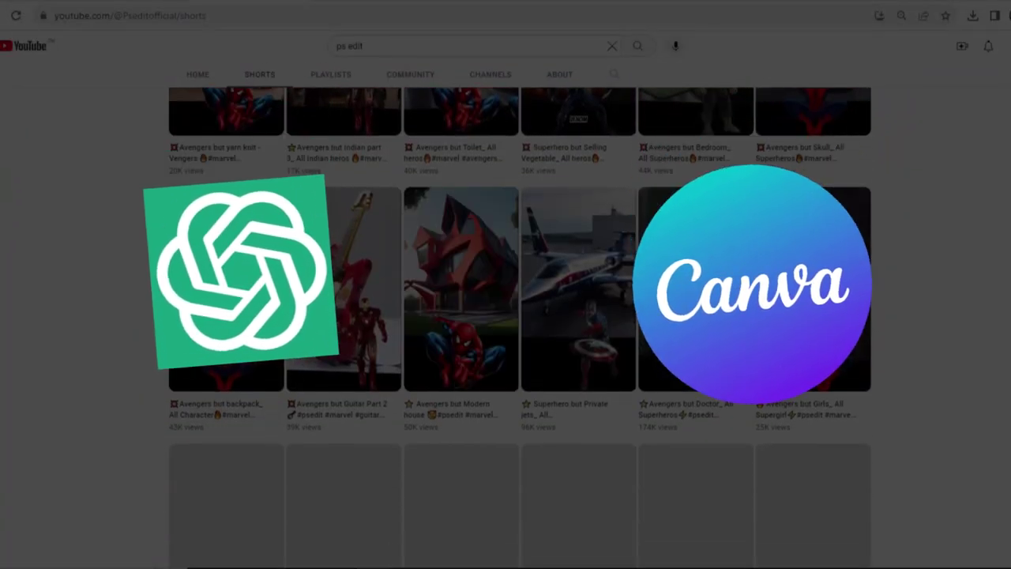
pyautogui.scroll(-6, 520, 328)
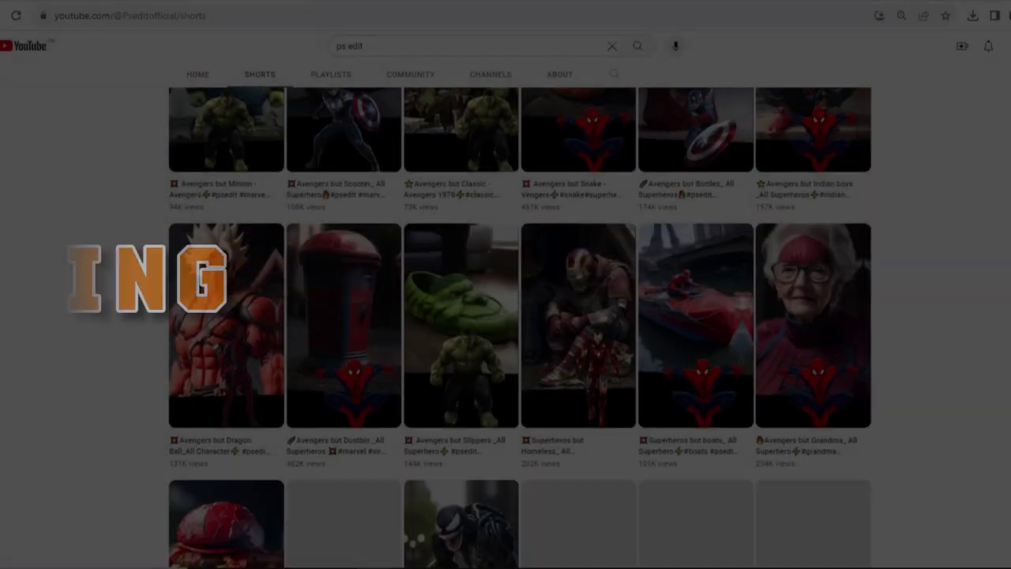
pyautogui.scroll(10, 505, 316)
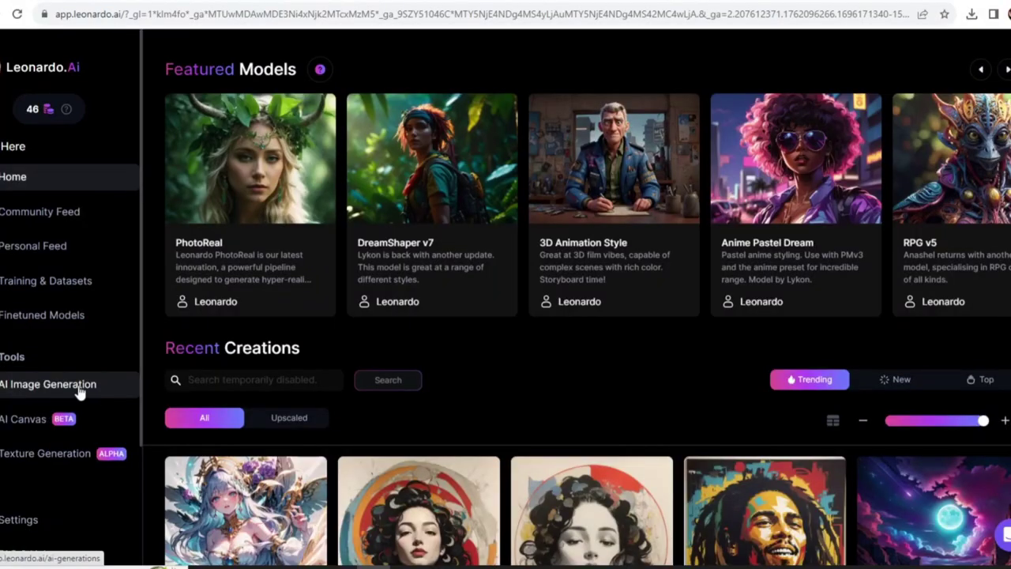
# Open Leonardo.Ai image generation and set the image size to 512×904 portrait
pyautogui.click(103, 387)
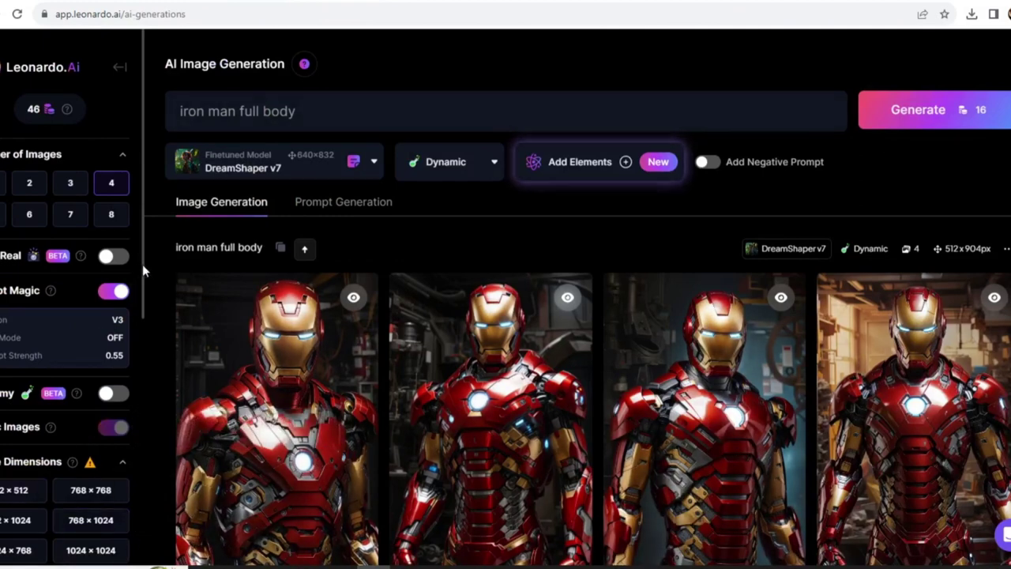
pyautogui.moveTo(143, 271); pyautogui.dragTo(139, 417)
pyautogui.click(121, 364)
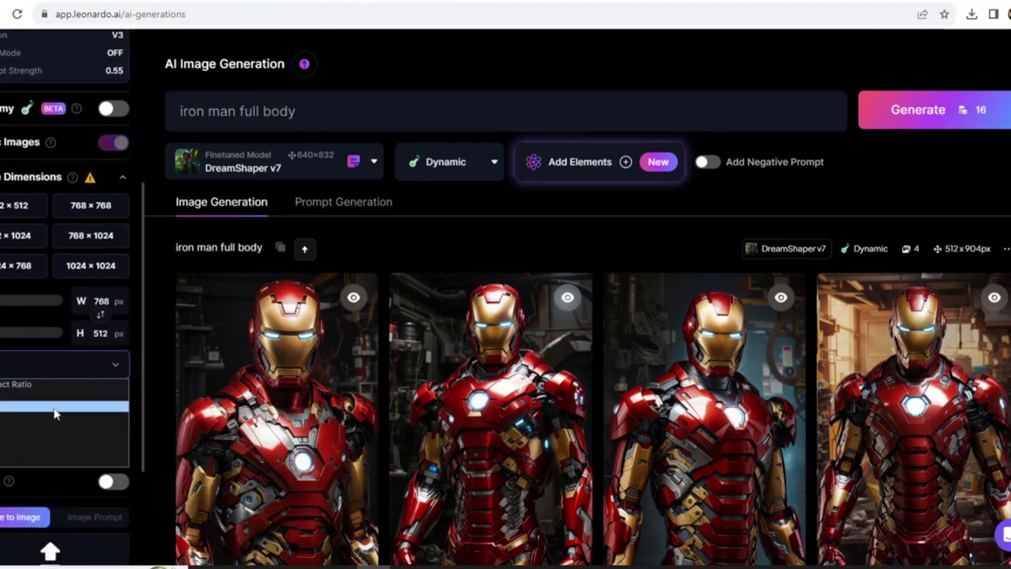
pyautogui.click(52, 454)
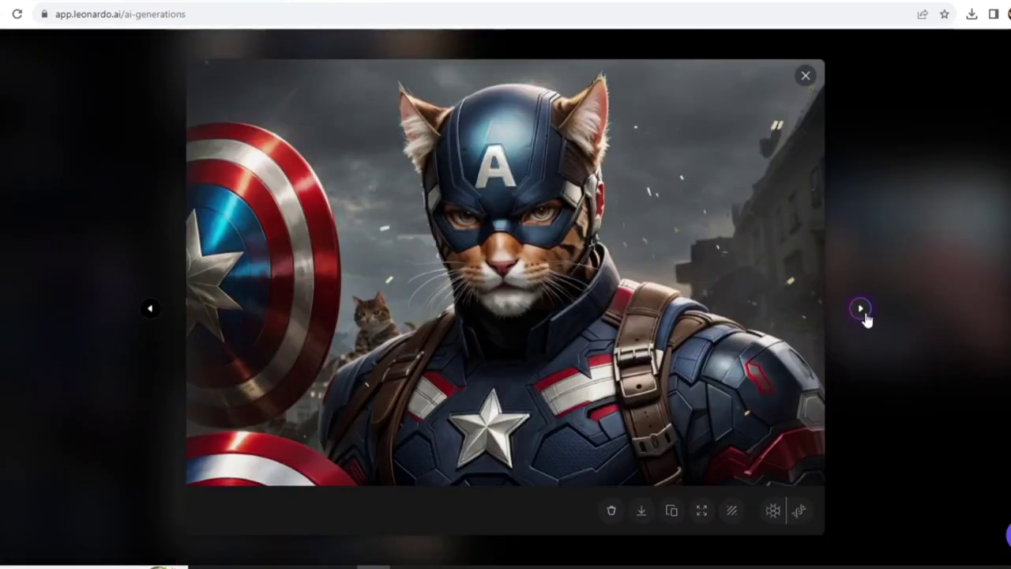
# Browse the generated Captain America images and download the front-facing portrait
pyautogui.click(863, 312)
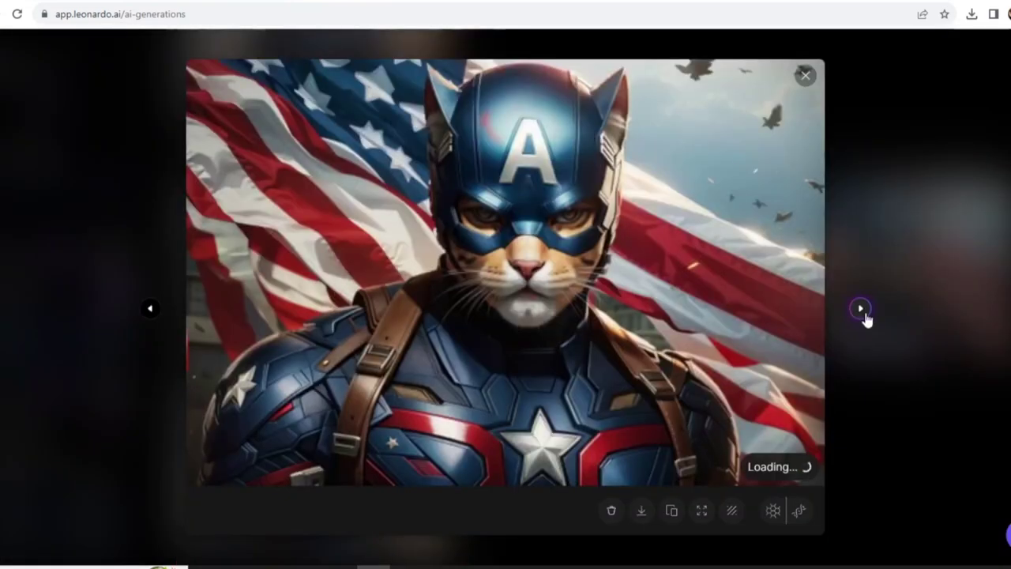
pyautogui.click(861, 310)
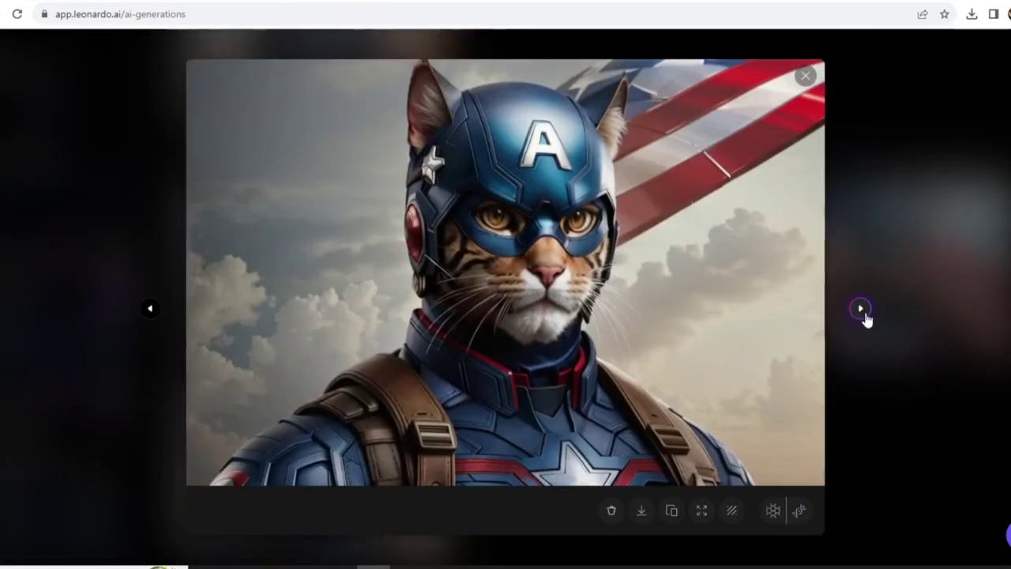
pyautogui.click(861, 310)
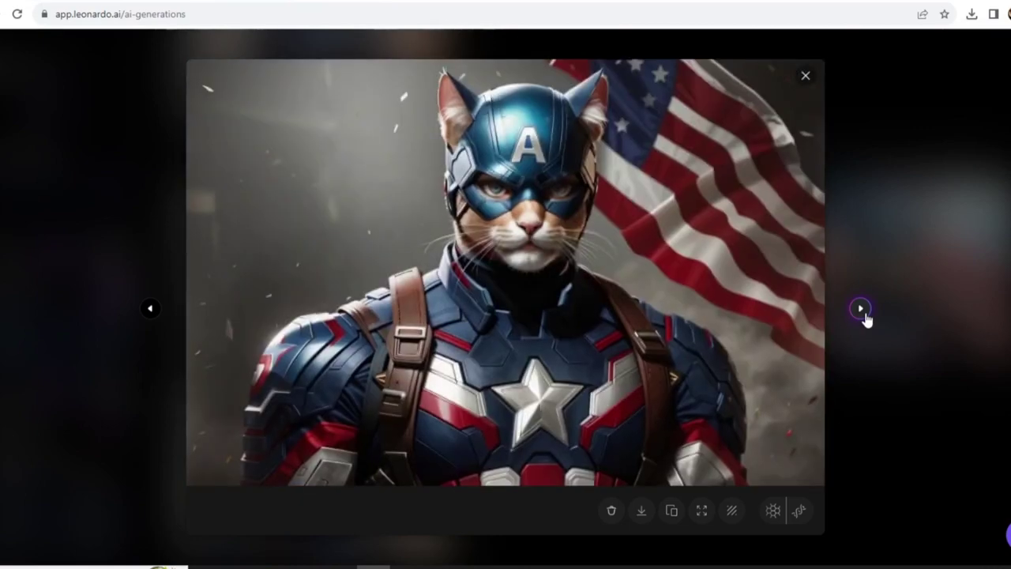
pyautogui.click(805, 76)
pyautogui.click(582, 248)
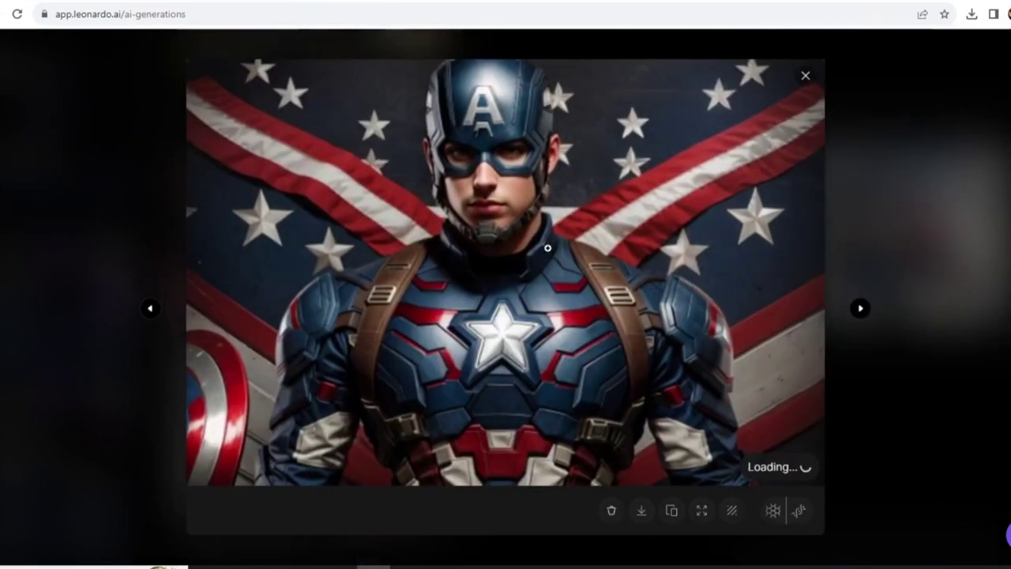
pyautogui.click(861, 310)
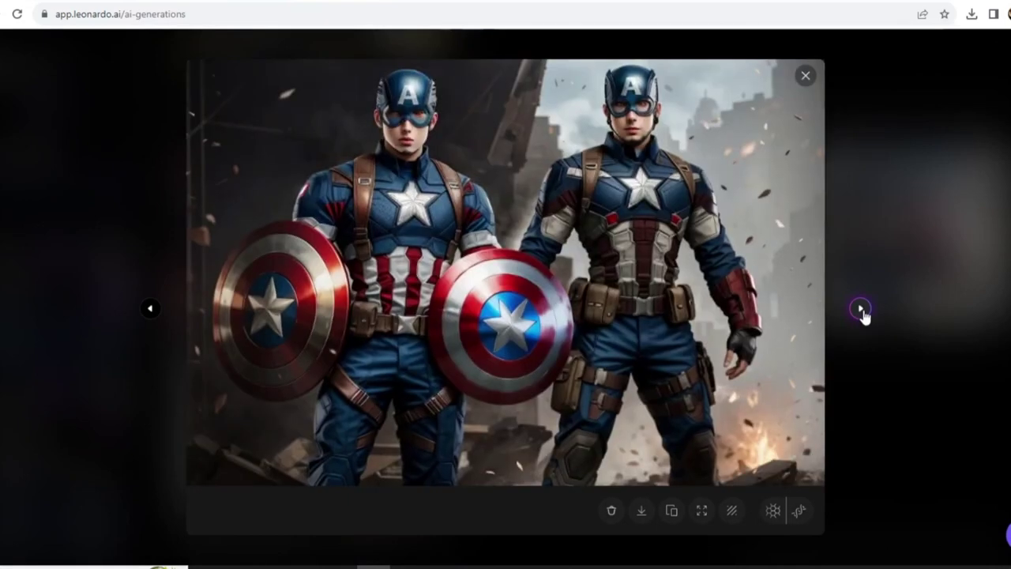
pyautogui.click(861, 310)
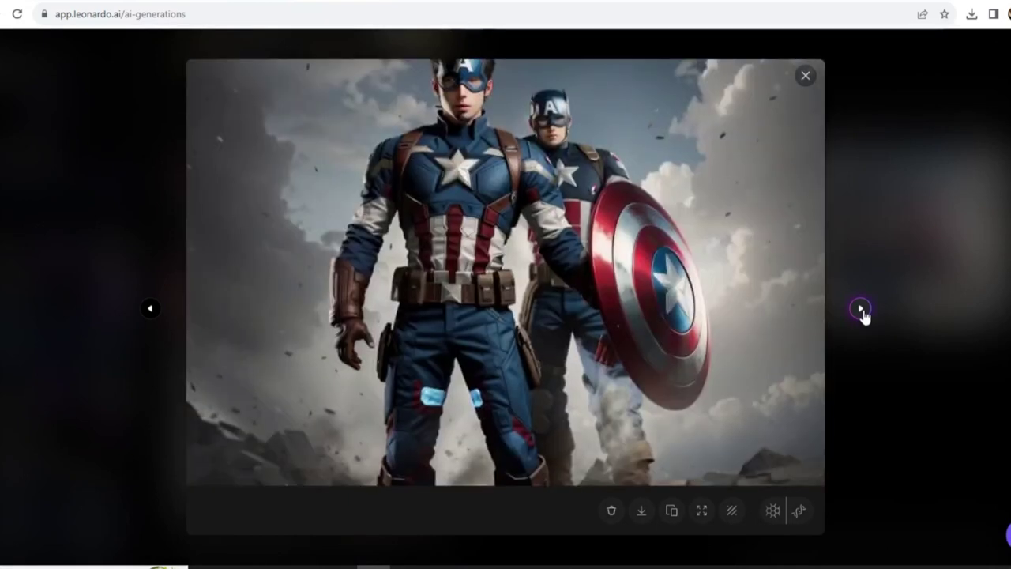
pyautogui.click(861, 310)
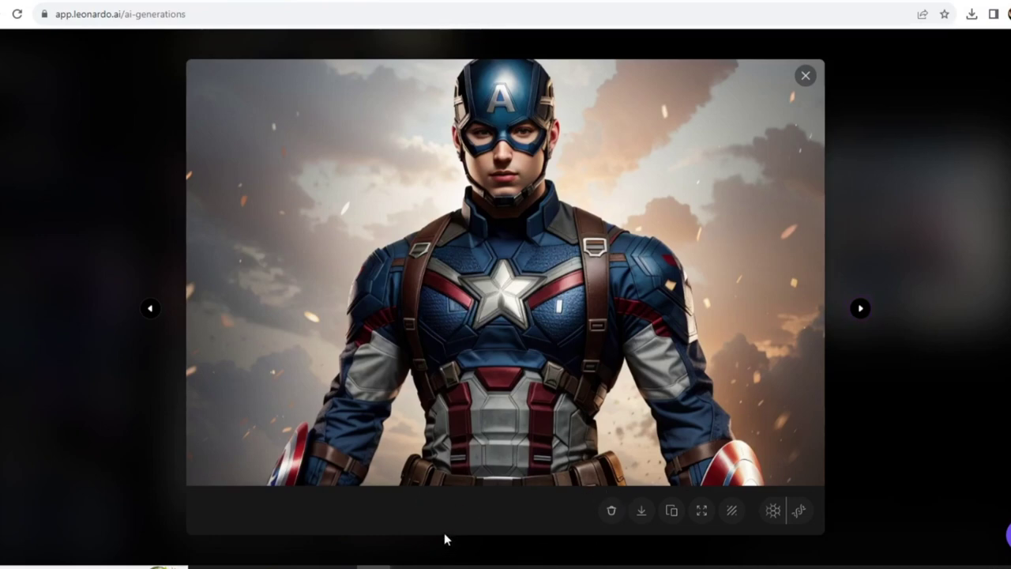
pyautogui.click(641, 511)
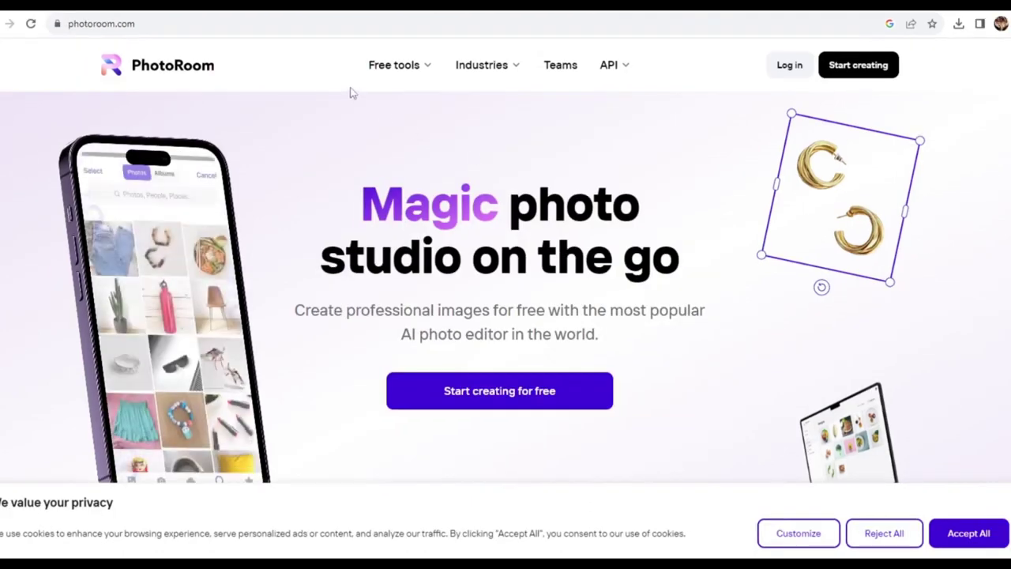
# Upload the Captain America portrait to PhotoRoom's Remove Background tool
pyautogui.moveTo(391, 56)
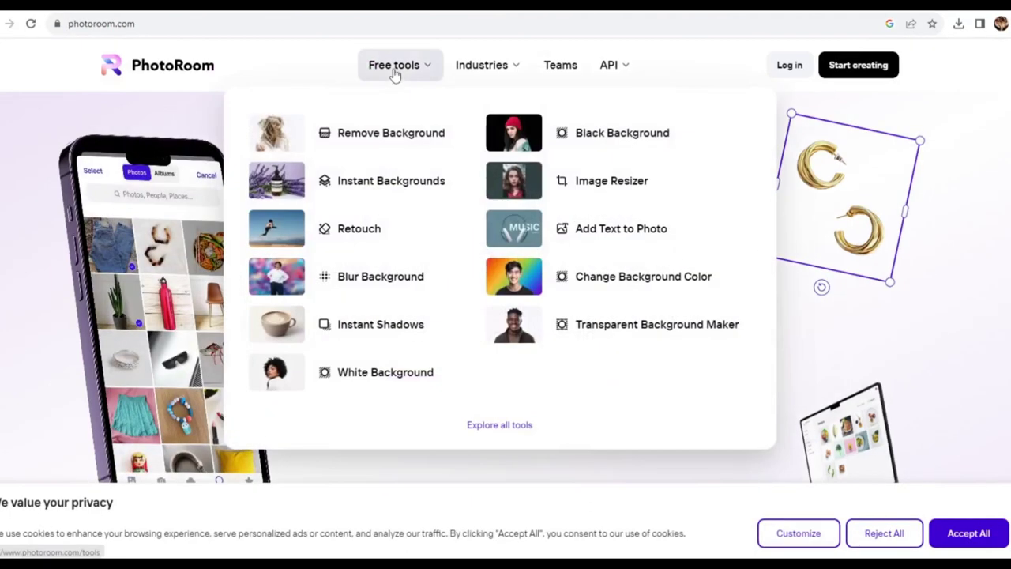
pyautogui.click(368, 136)
pyautogui.click(511, 421)
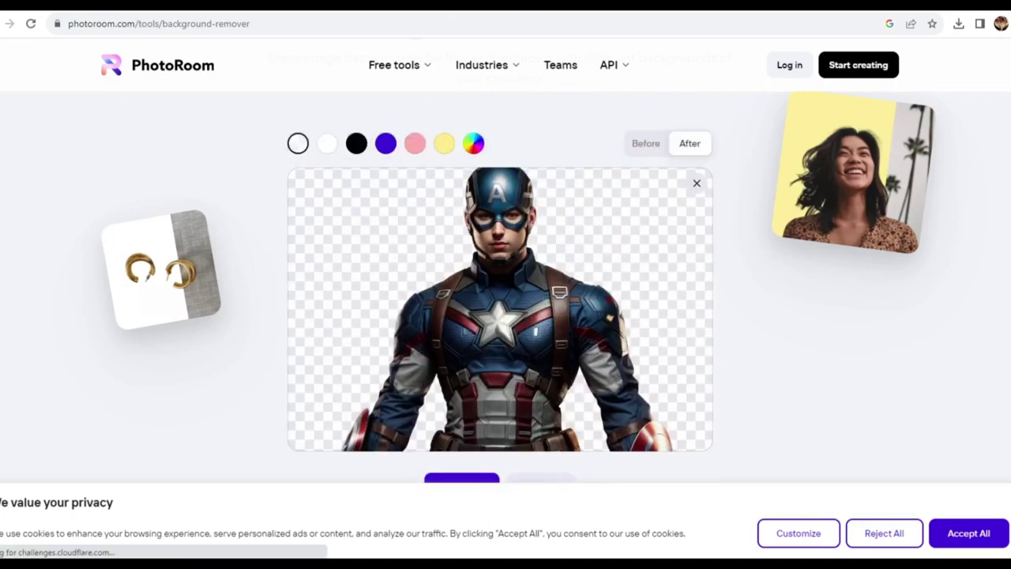
pyautogui.scroll(-1, 563, 402)
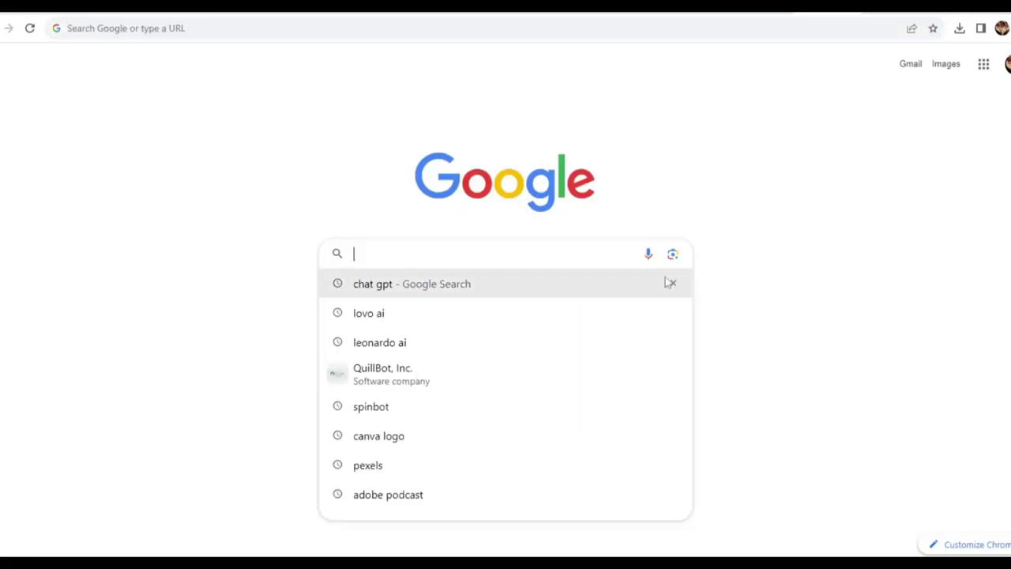
# Reach Canva via Google and create a blank YouTube Shorts 1080 × 1920 px design
pyautogui.write('canv')
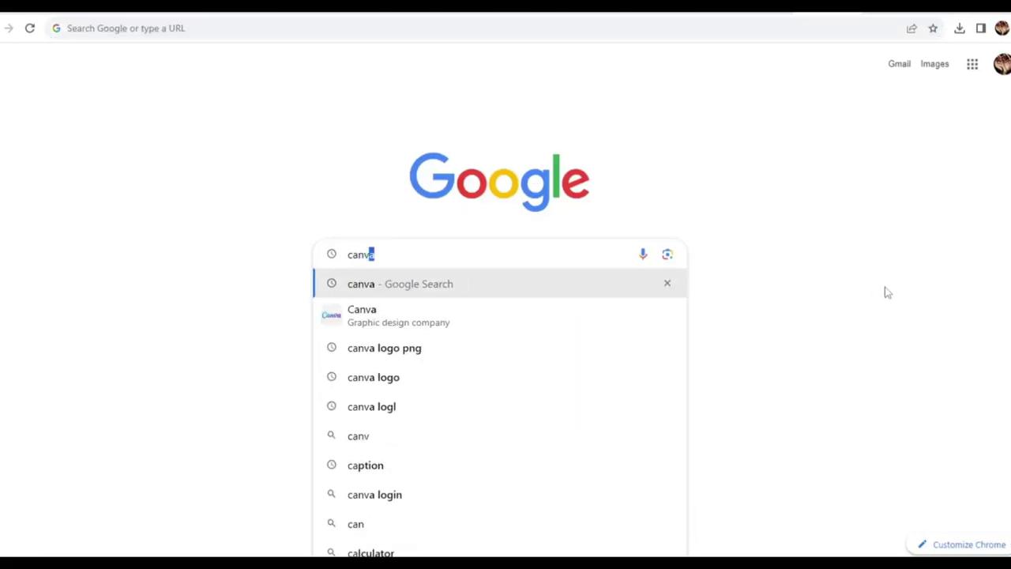
pyautogui.write('a')
pyautogui.press('Return')
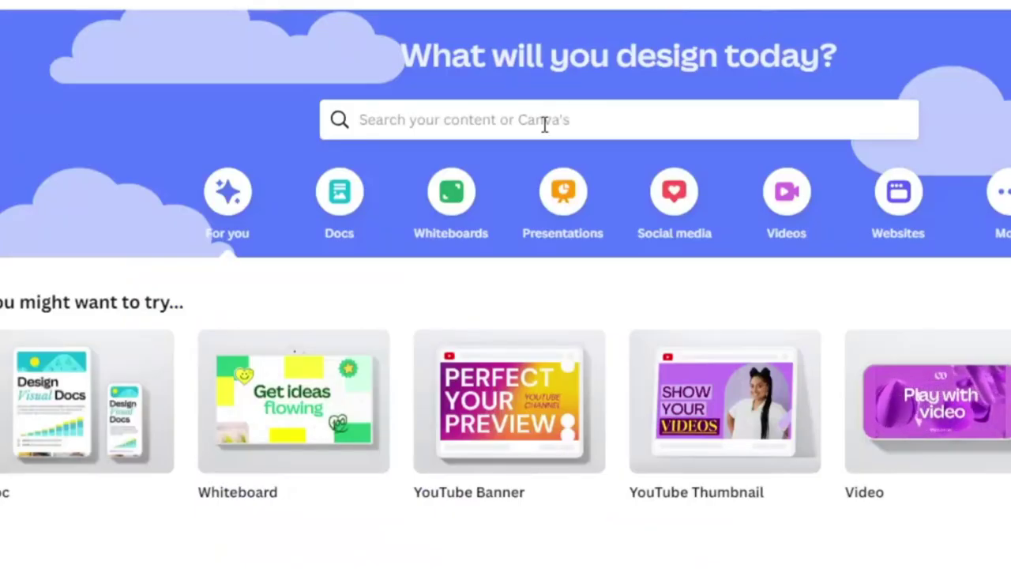
pyautogui.click(545, 124)
pyautogui.write('youtub')
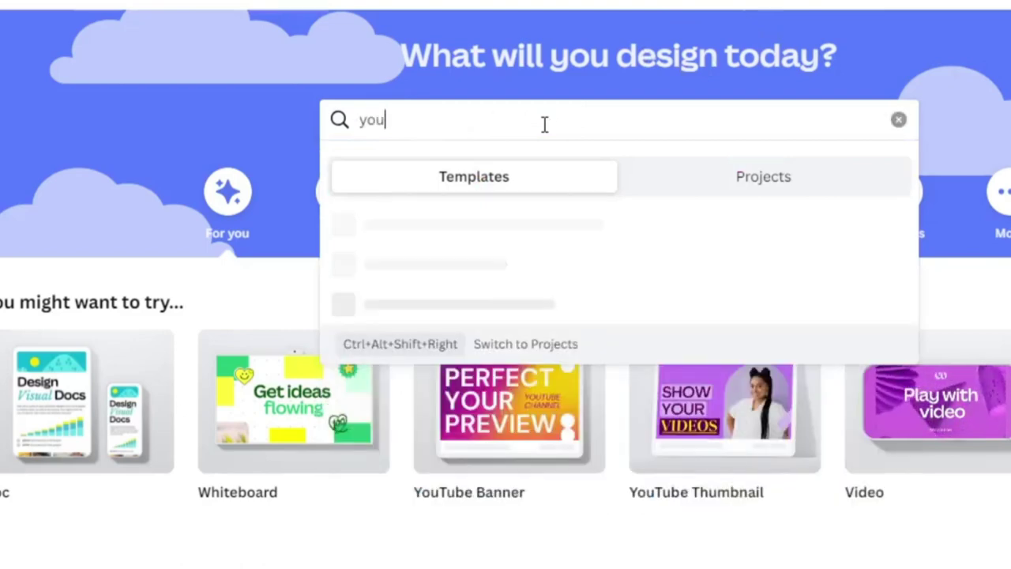
pyautogui.write('e shorts')
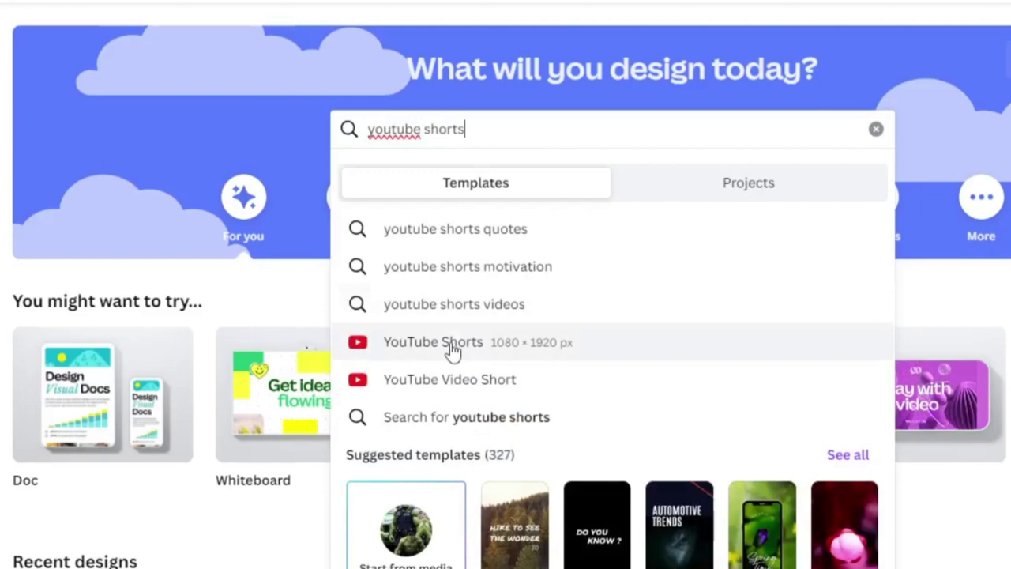
pyautogui.click(447, 352)
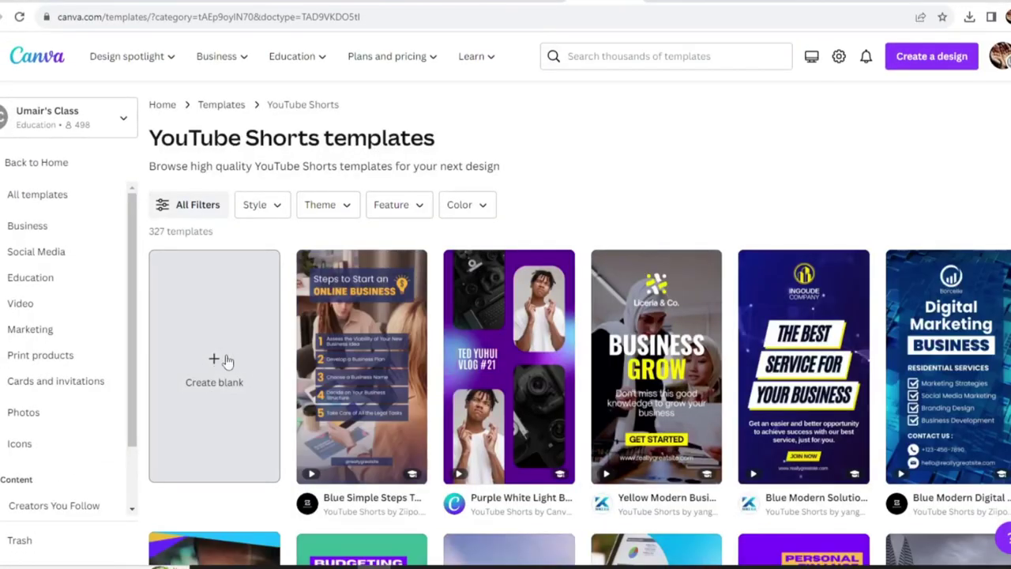
pyautogui.click(209, 363)
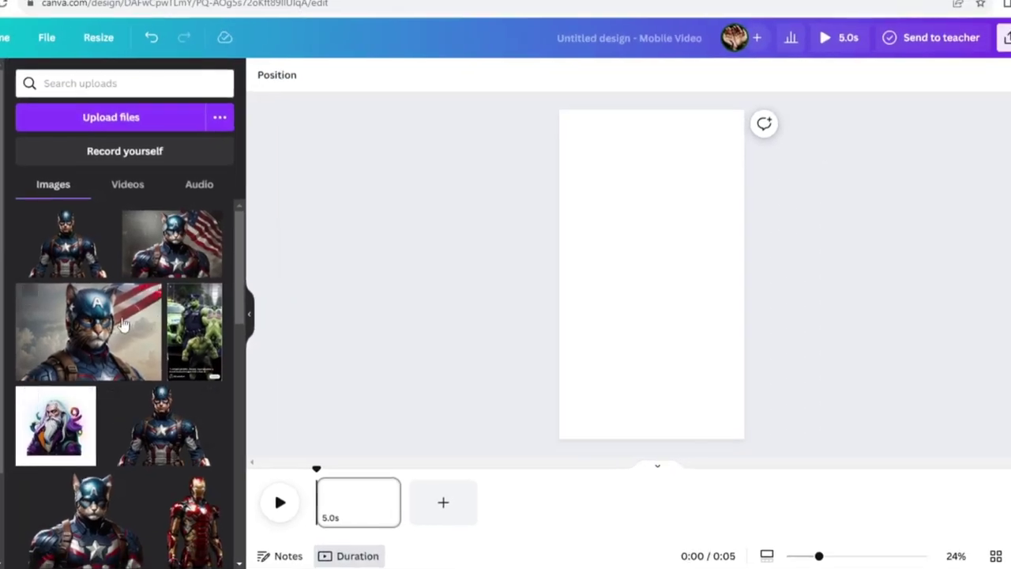
# Drag the cat Captain America upload onto the Mobile Video page to cover it, then select the page
pyautogui.moveTo(123, 323); pyautogui.dragTo(636, 246)
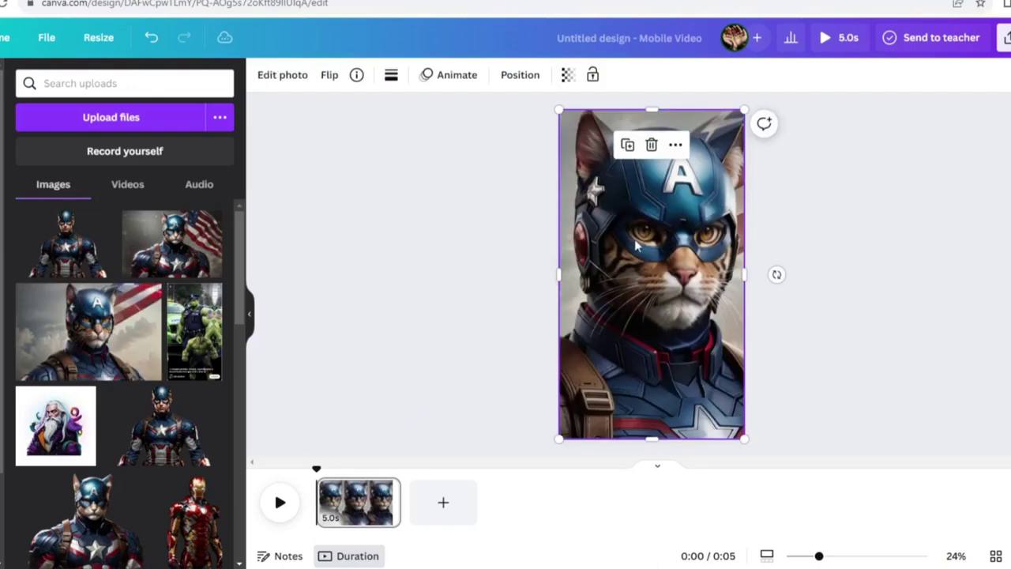
pyautogui.click(831, 258)
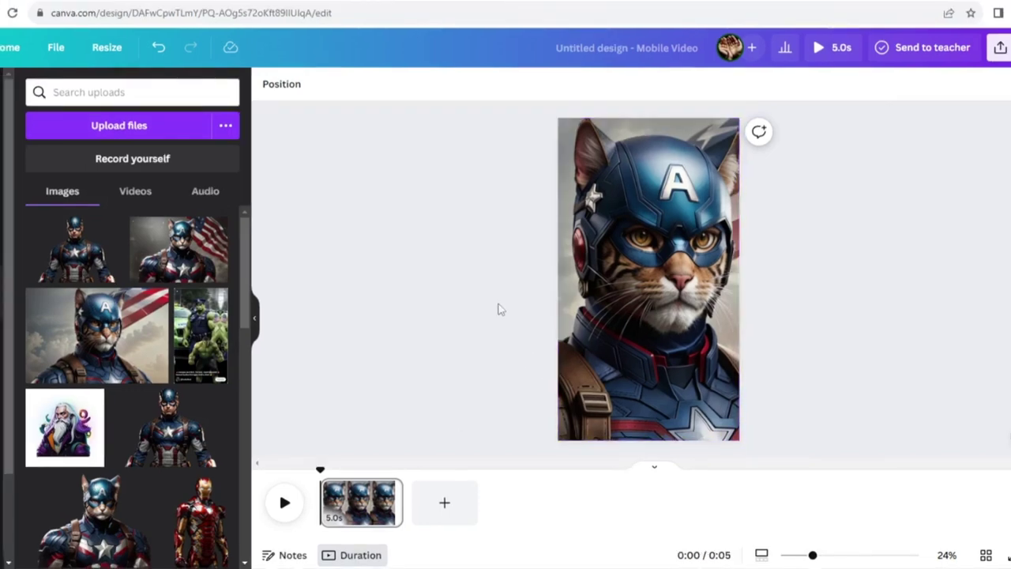
pyautogui.click(641, 289)
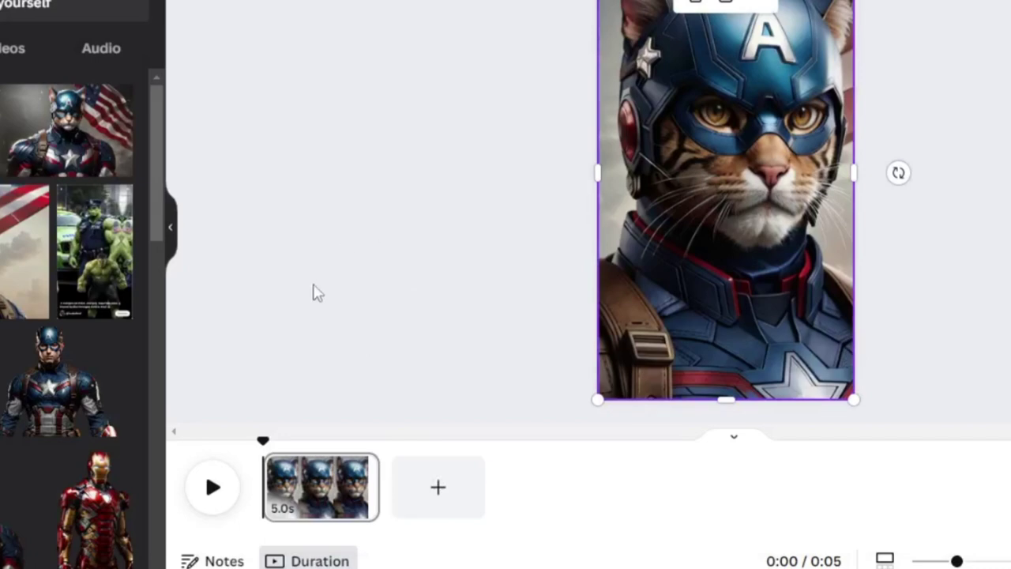
pyautogui.click(429, 292)
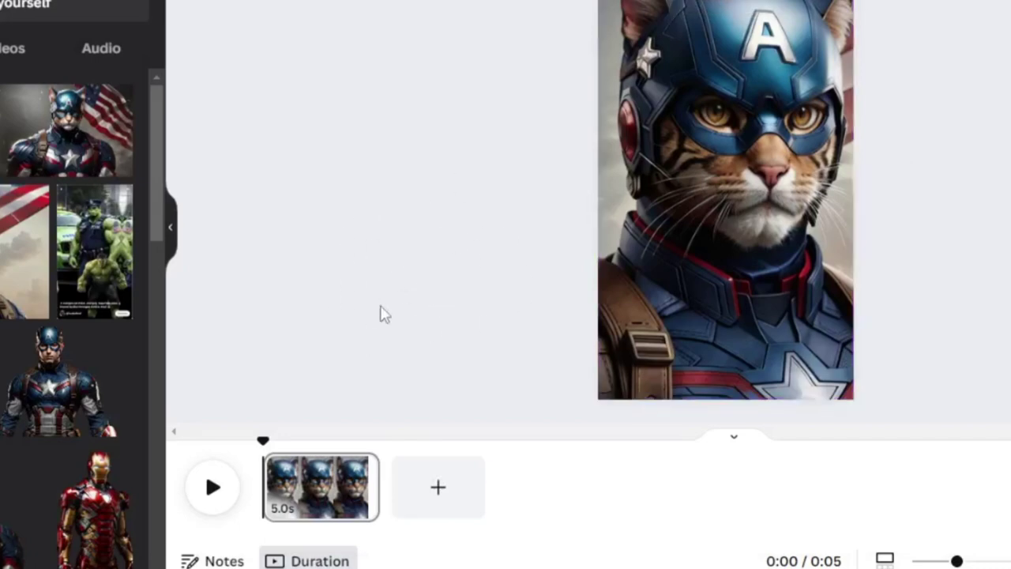
pyautogui.click(308, 486)
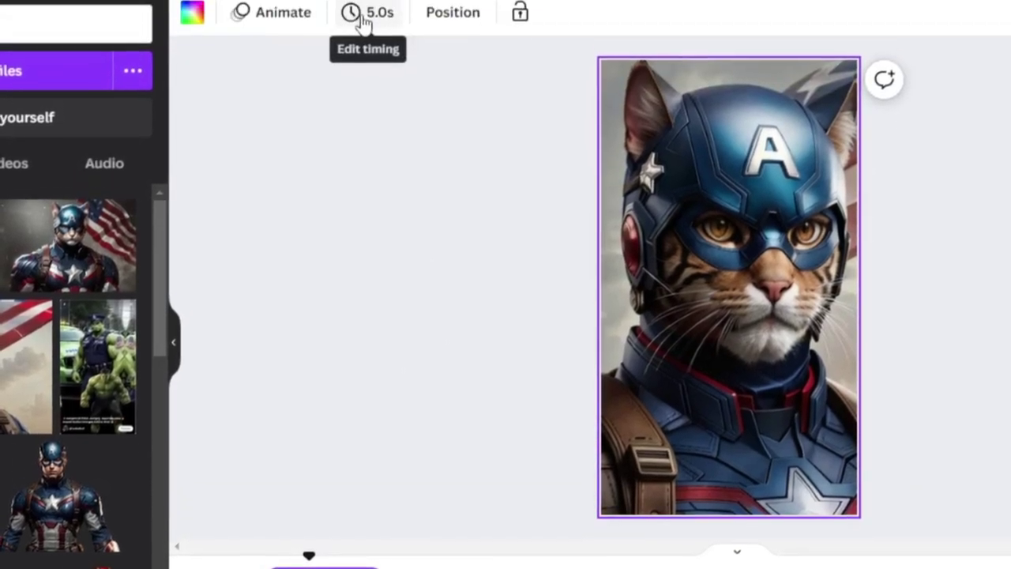
# Extend page 1's duration to 6.0 seconds and browse the Animate choices
pyautogui.click(368, 12)
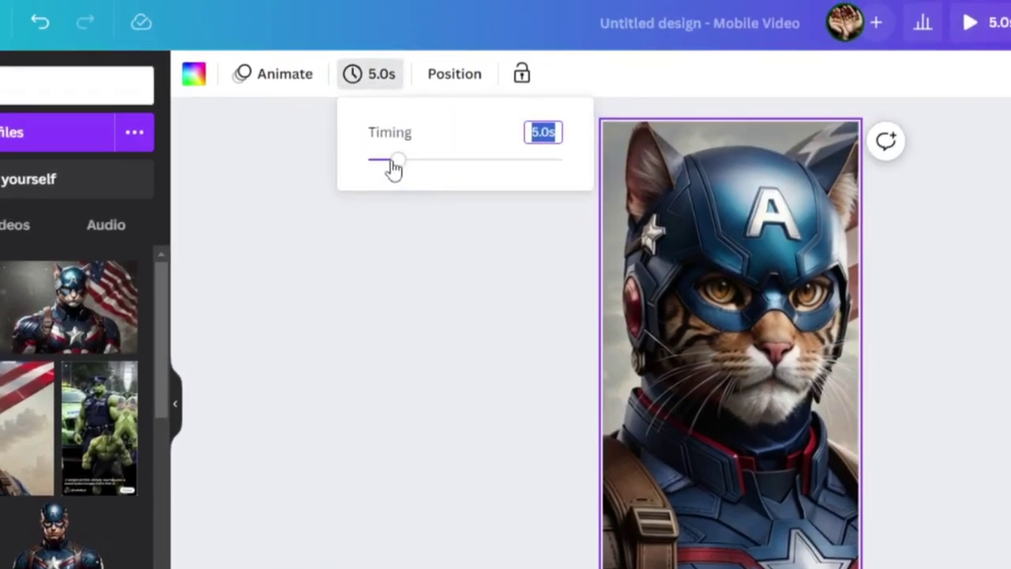
pyautogui.moveTo(397, 129); pyautogui.dragTo(404, 129)
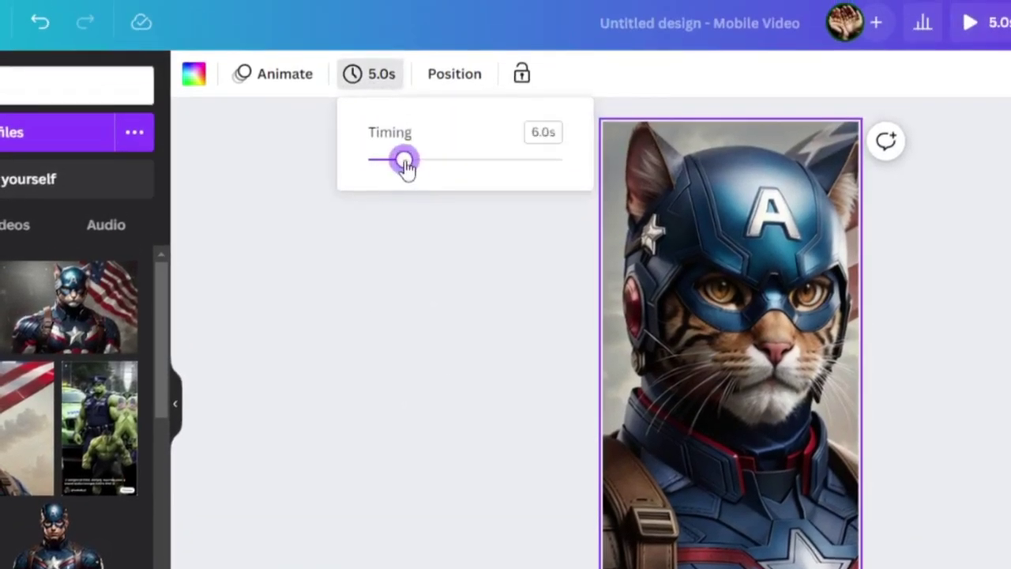
pyautogui.moveTo(405, 168); pyautogui.dragTo(406, 169)
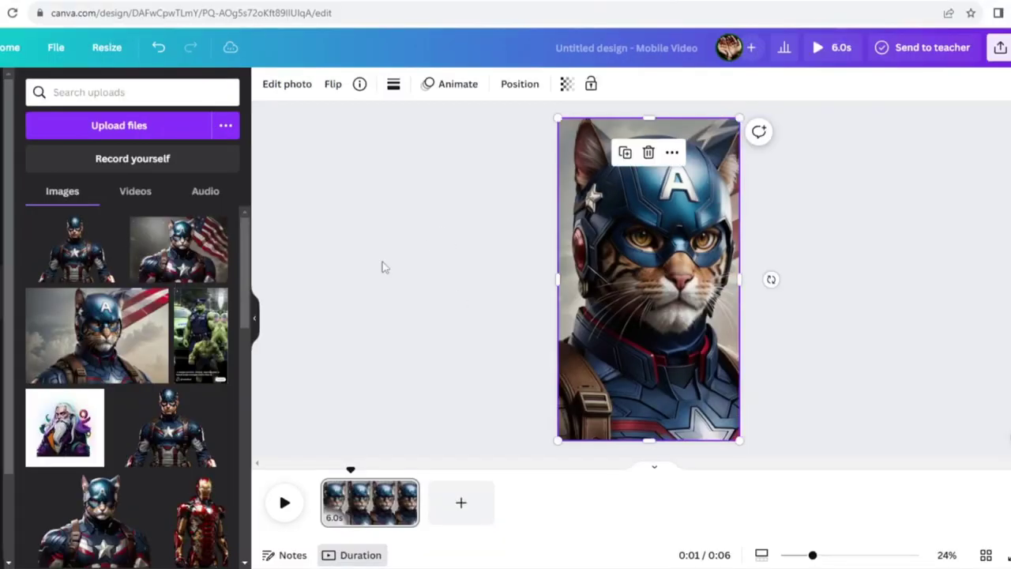
pyautogui.click(272, 74)
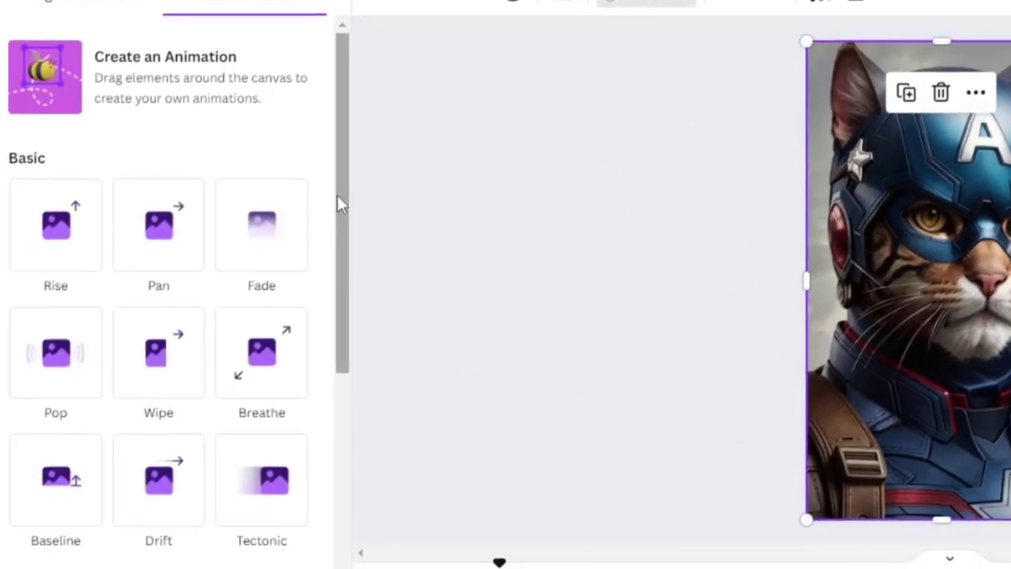
pyautogui.moveTo(206, 251); pyautogui.dragTo(213, 463)
pyautogui.moveTo(359, 407); pyautogui.dragTo(359, 474)
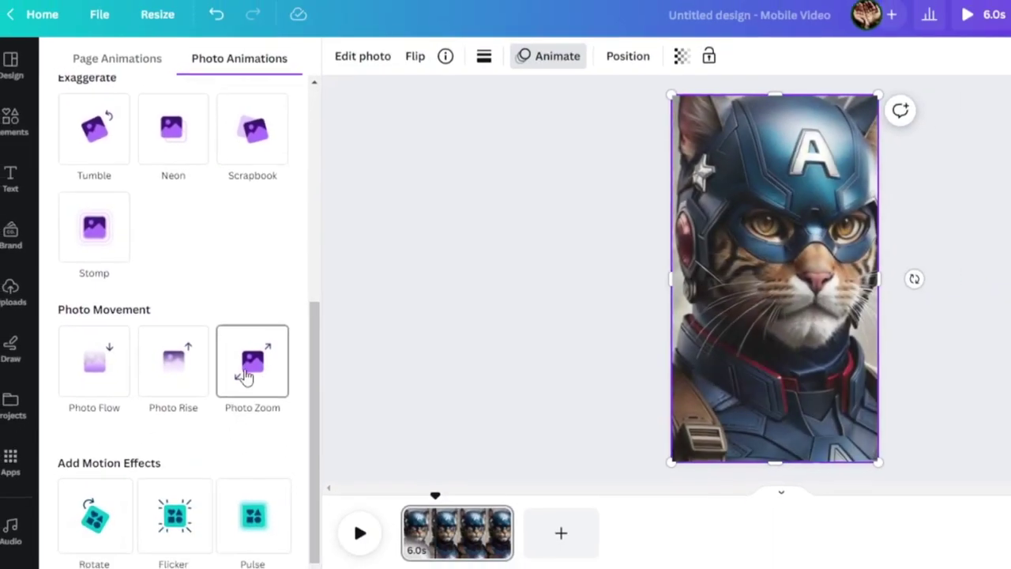
# Place the Captain America cutout on the lower page and trim its timing to 2.9 seconds
pyautogui.click(660, 447)
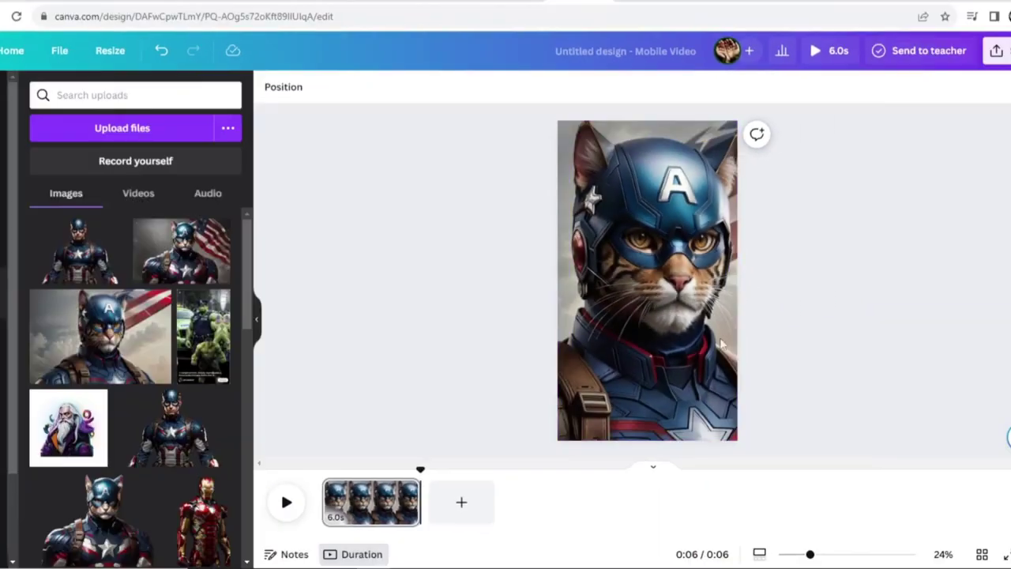
pyautogui.moveTo(79, 251); pyautogui.dragTo(656, 395)
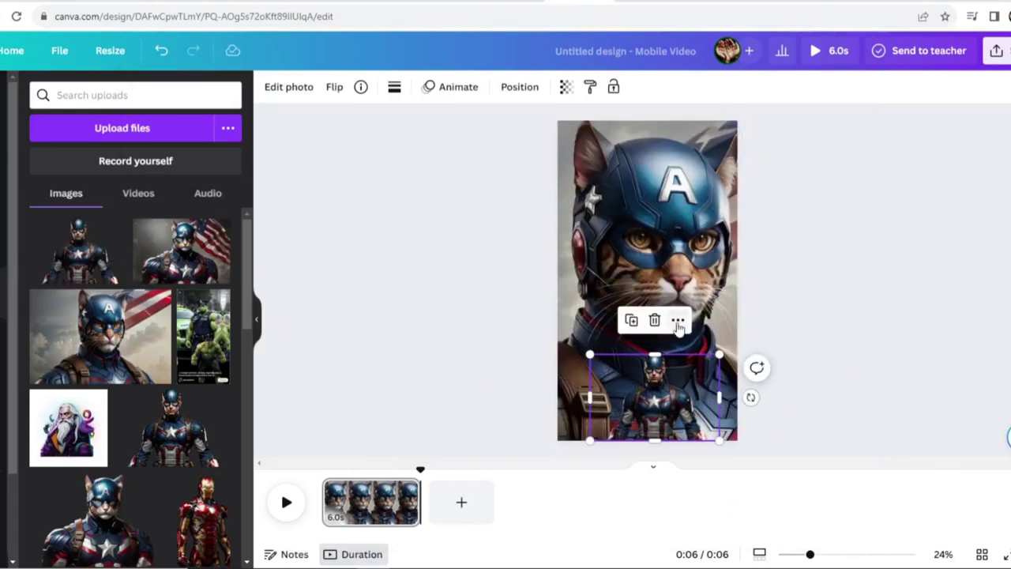
pyautogui.click(677, 319)
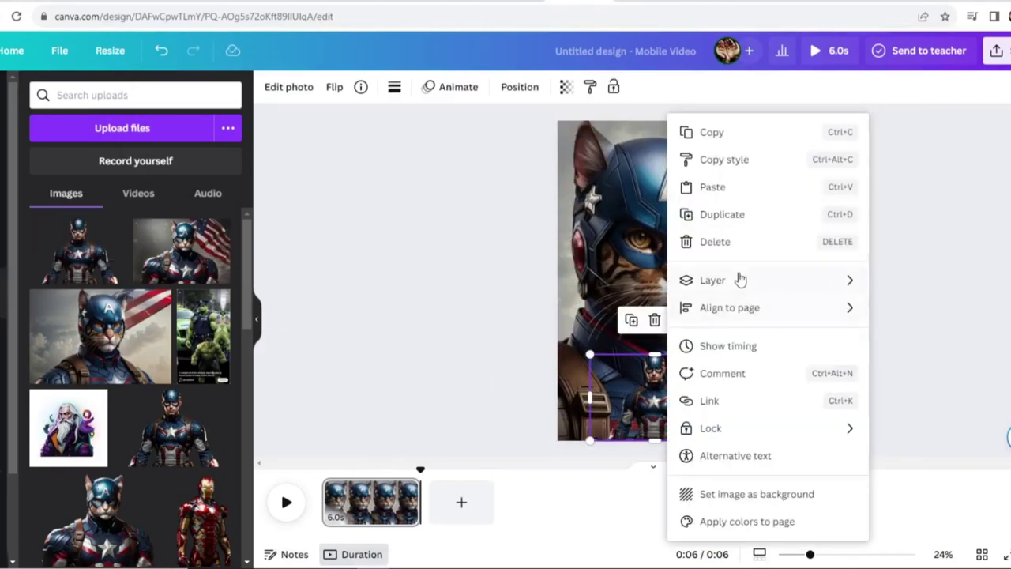
pyautogui.click(731, 345)
pyautogui.moveTo(383, 444); pyautogui.dragTo(317, 436)
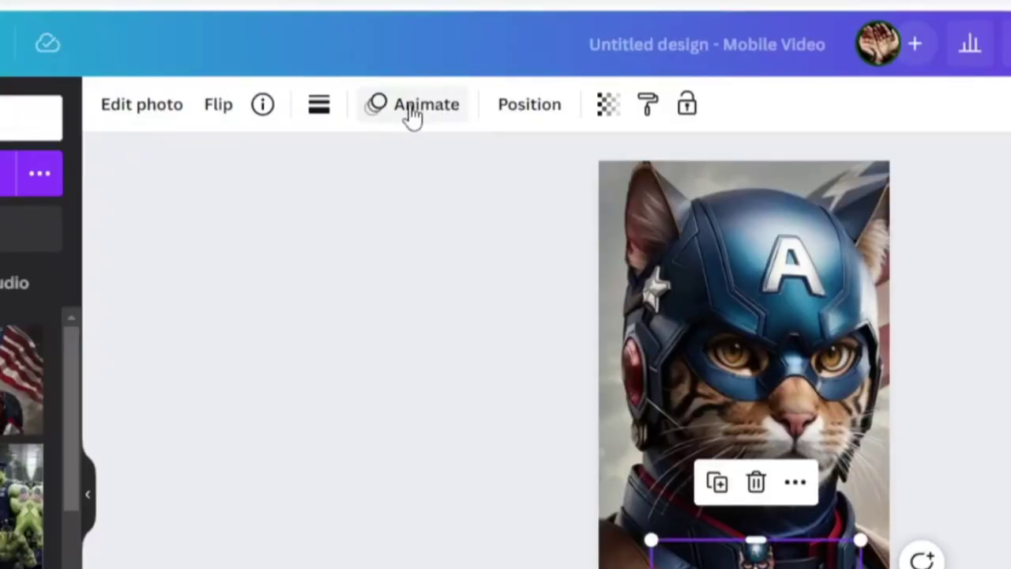
# Apply the Tumble animation to the Captain America figure
pyautogui.click(412, 115)
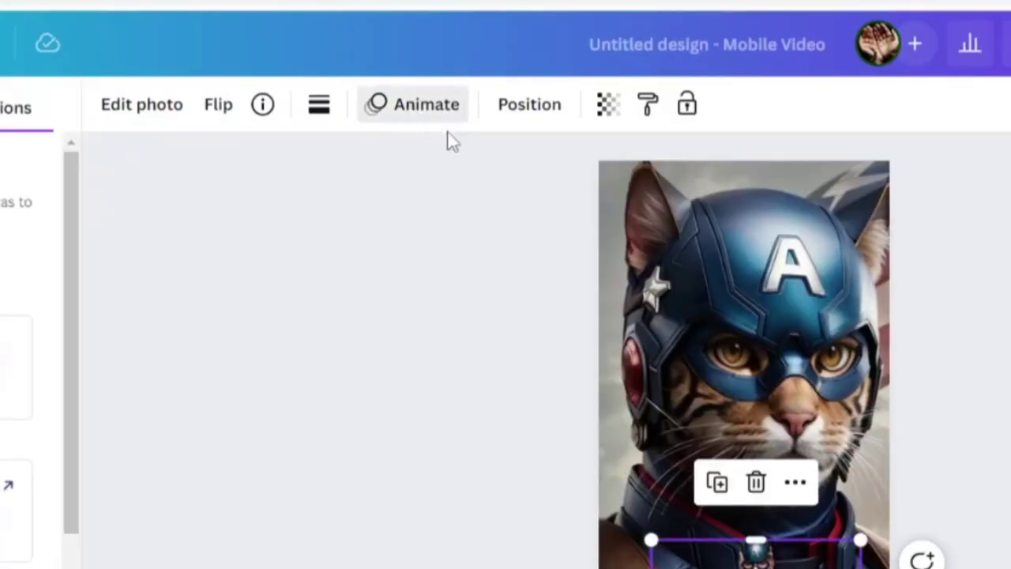
pyautogui.scroll(-5, 111, 359)
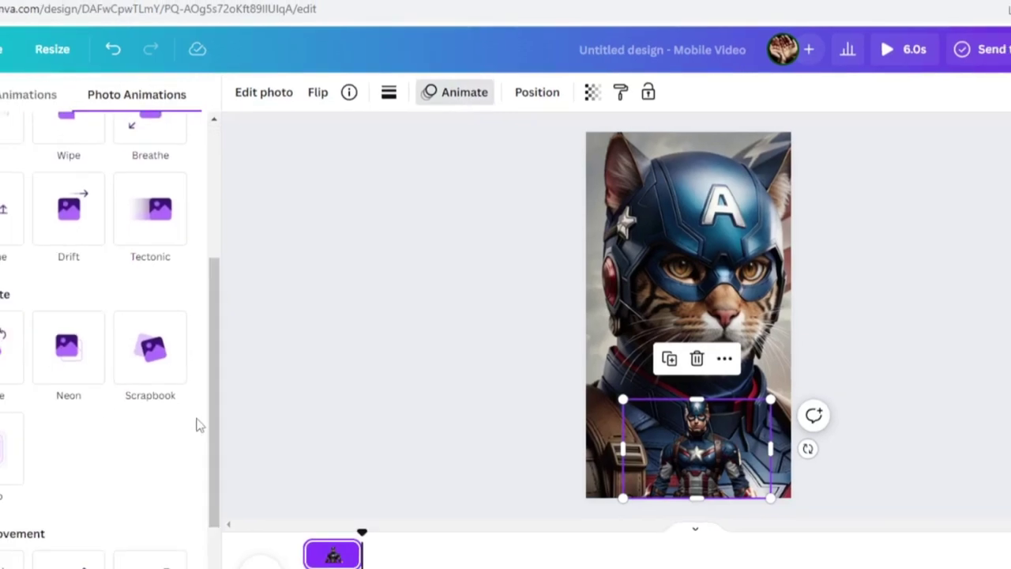
pyautogui.click(61, 325)
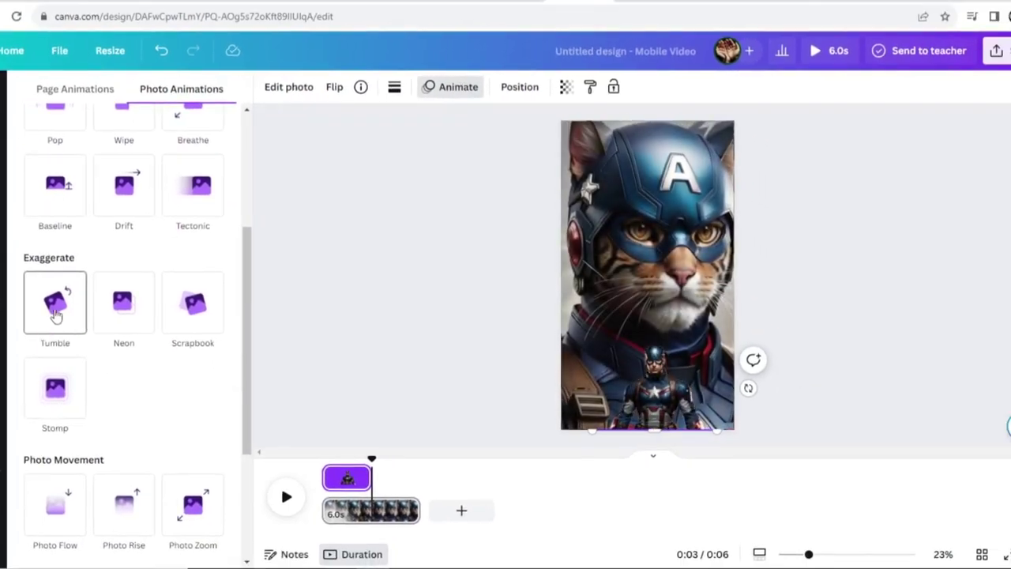
pyautogui.click(55, 314)
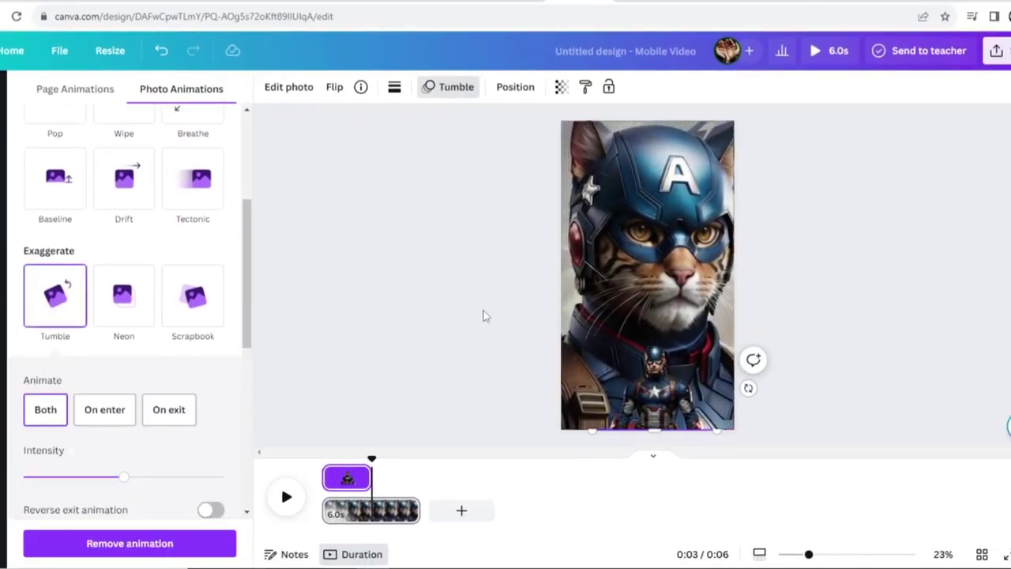
pyautogui.press('Escape')
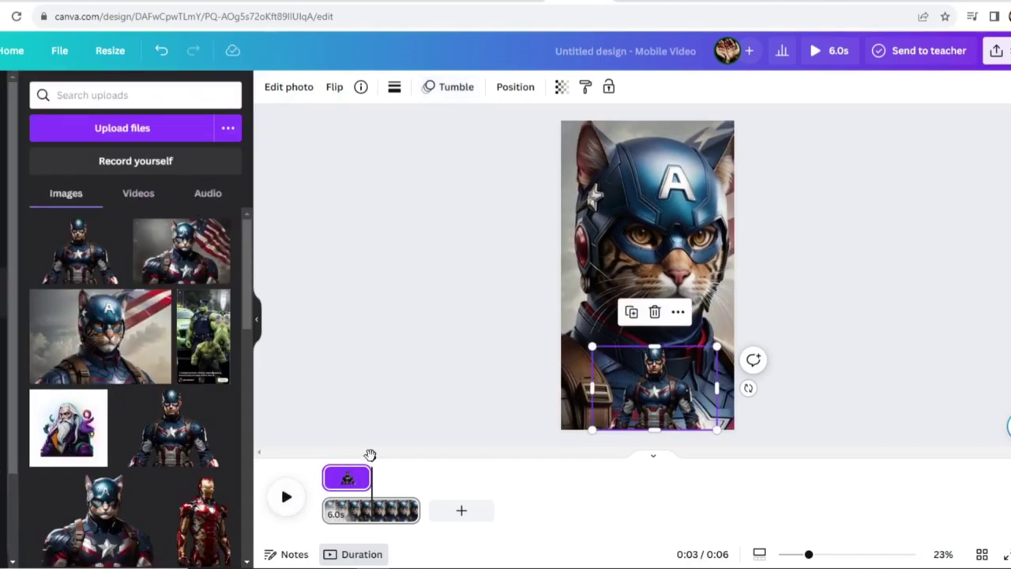
# Add a heading reading 'Topic' and make its text white
pyautogui.moveTo(371, 457); pyautogui.dragTo(352, 456)
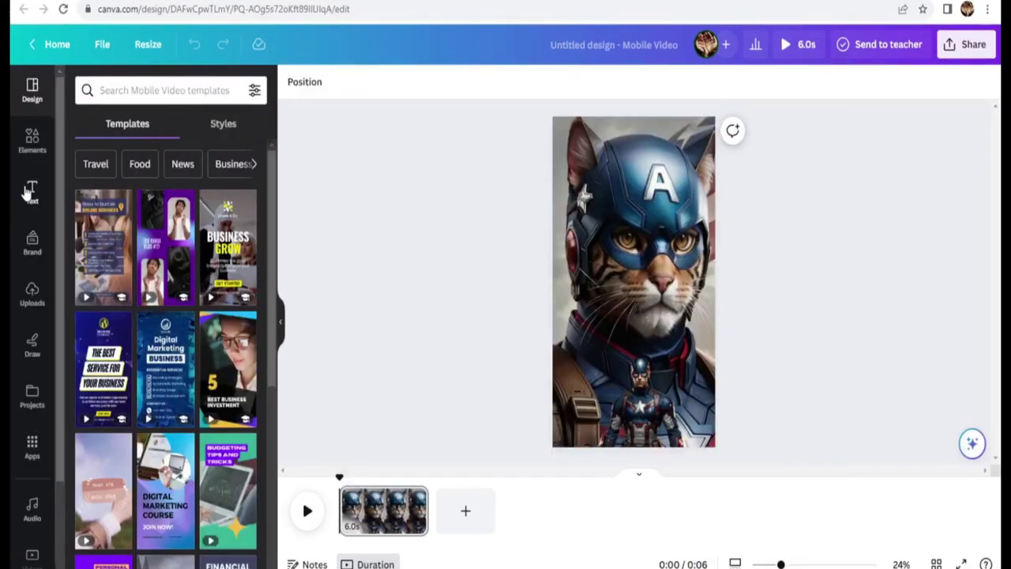
pyautogui.click(30, 194)
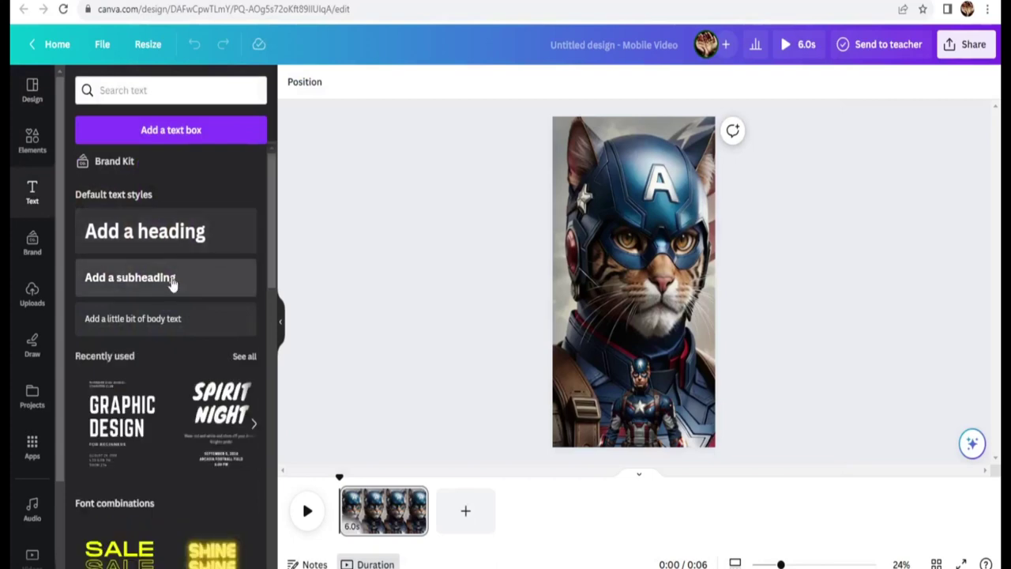
pyautogui.click(132, 232)
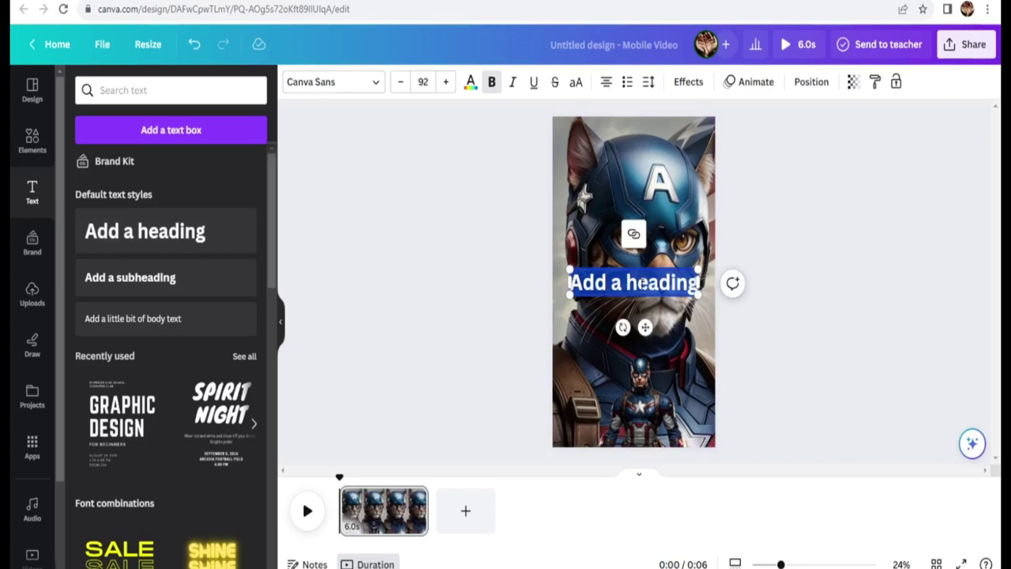
pyautogui.write('Topic')
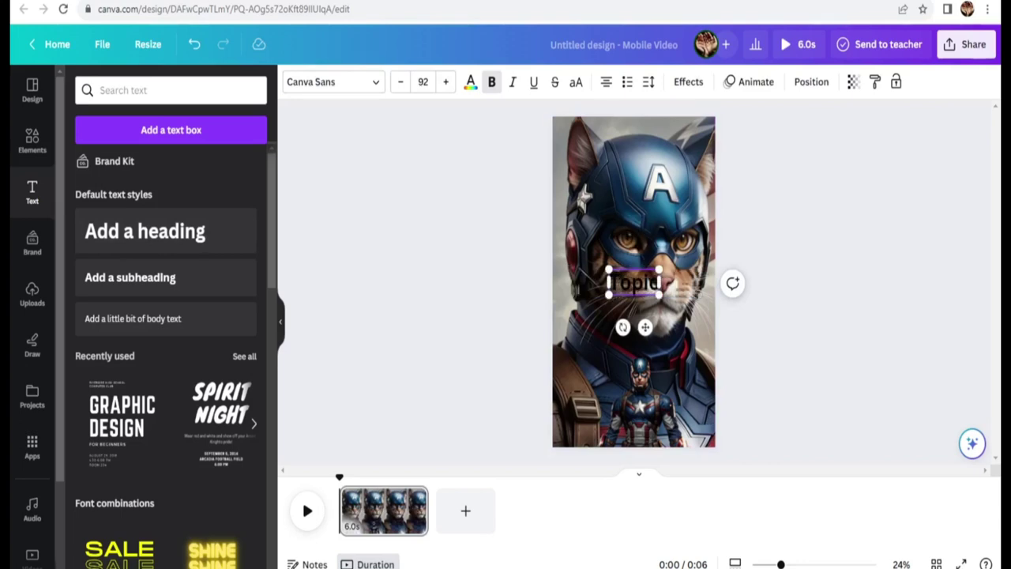
pyautogui.hotkey('ctrl', 'a')
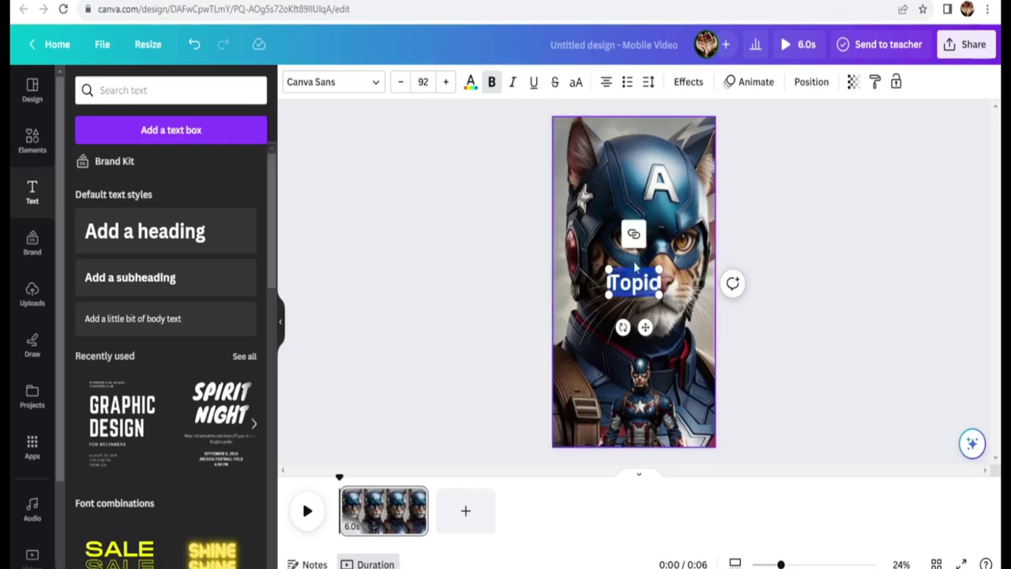
pyautogui.click(470, 81)
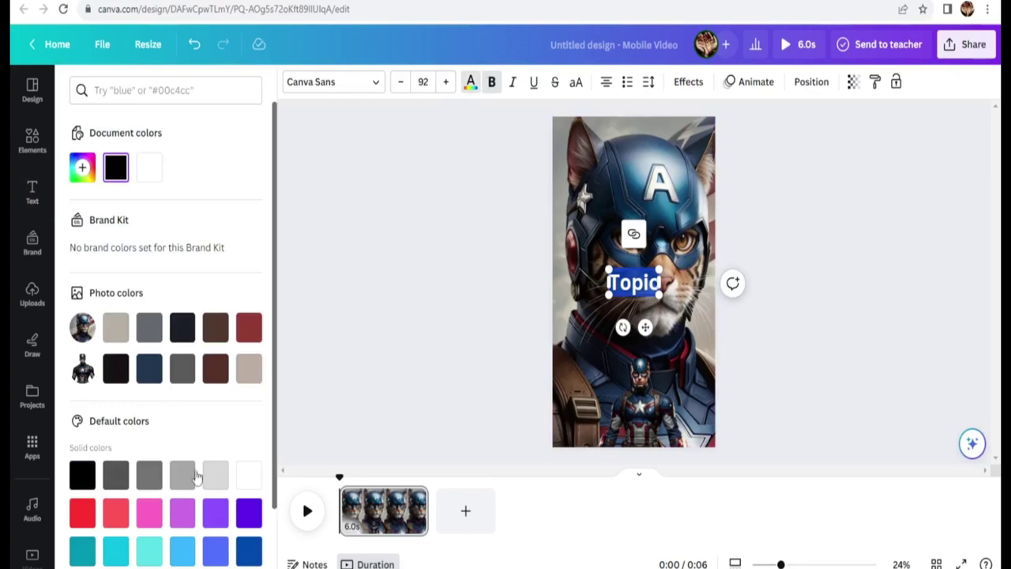
pyautogui.click(247, 477)
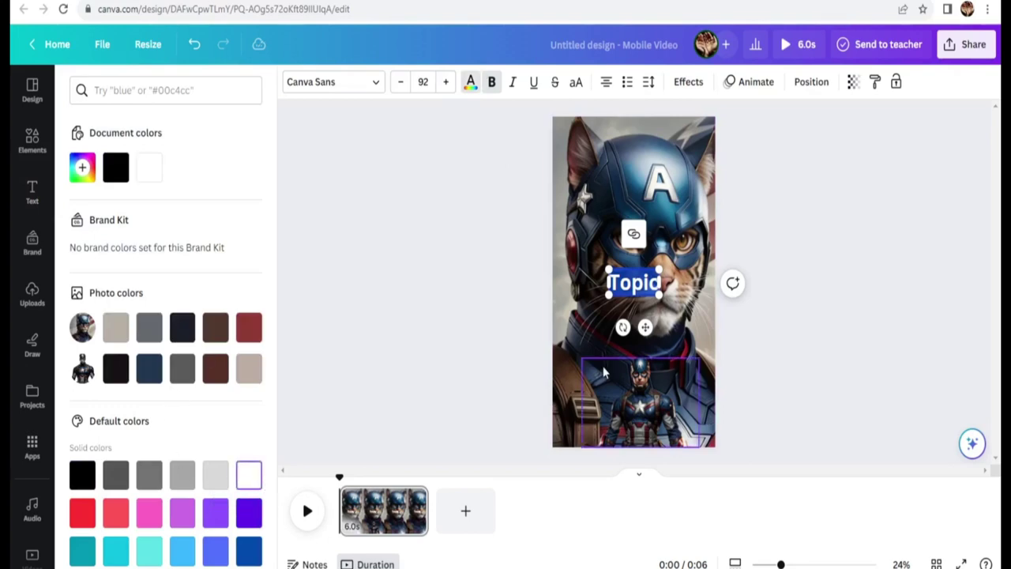
# Move the Topic heading up onto the helmet and give it a dark Background effect
pyautogui.moveTo(645, 325); pyautogui.dragTo(645, 224)
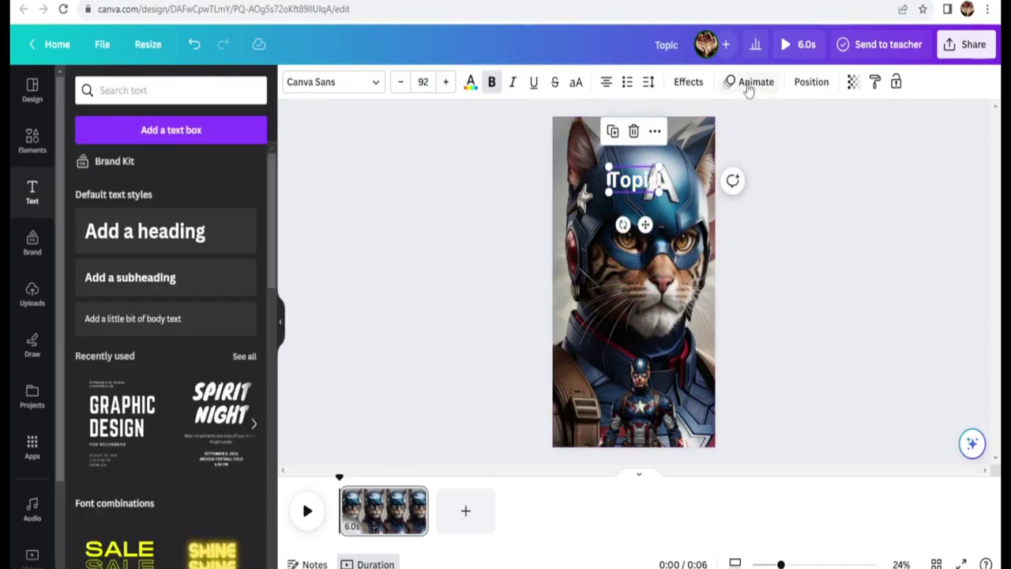
pyautogui.click(688, 82)
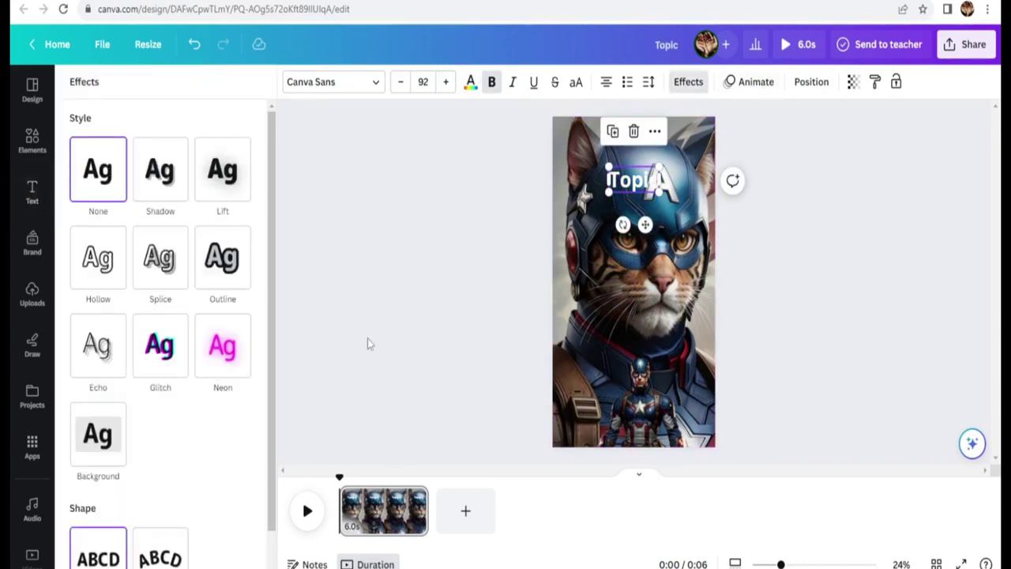
pyautogui.scroll(-2, 270, 338)
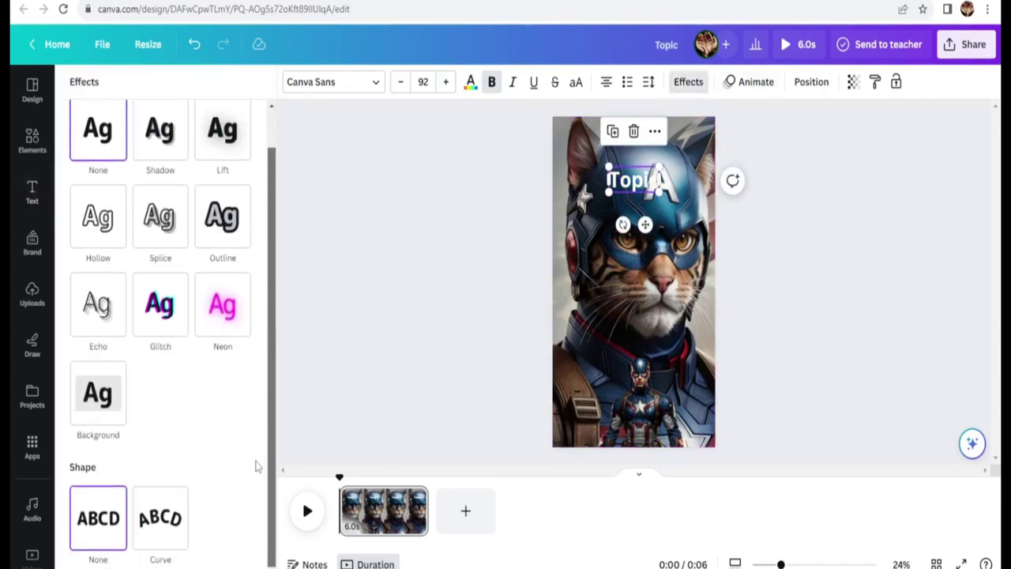
pyautogui.click(98, 406)
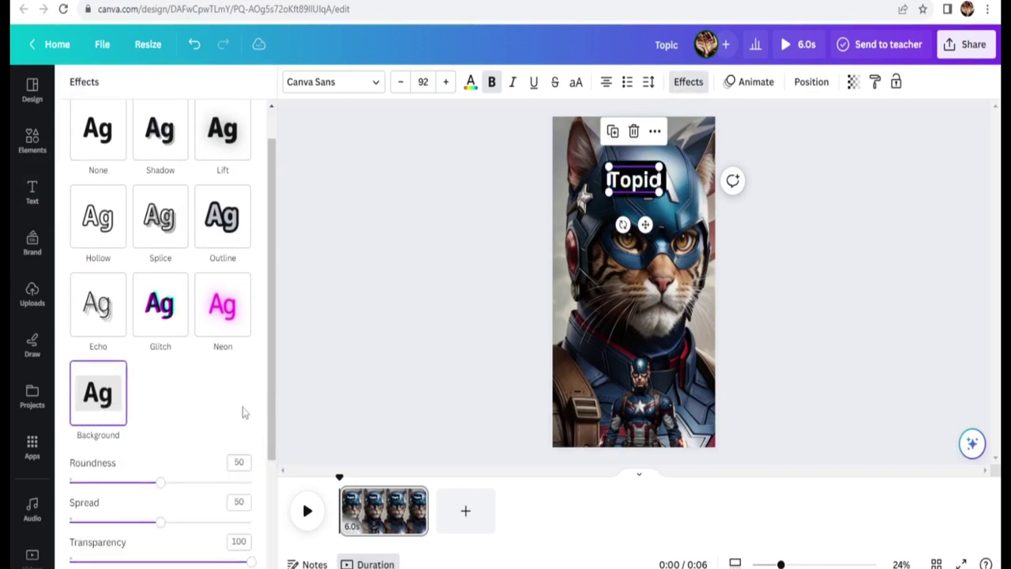
pyautogui.scroll(-3, 273, 378)
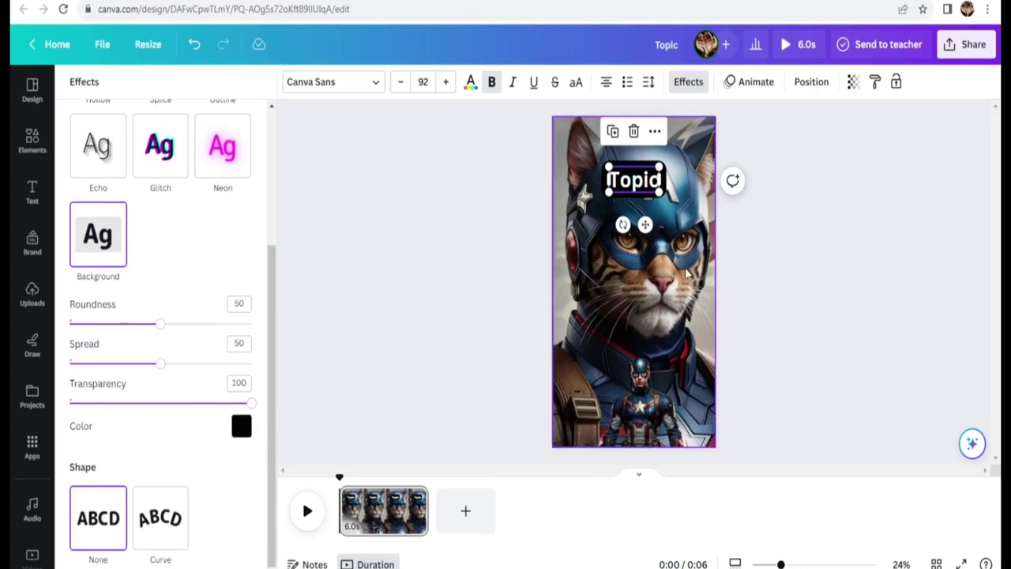
pyautogui.click(551, 300)
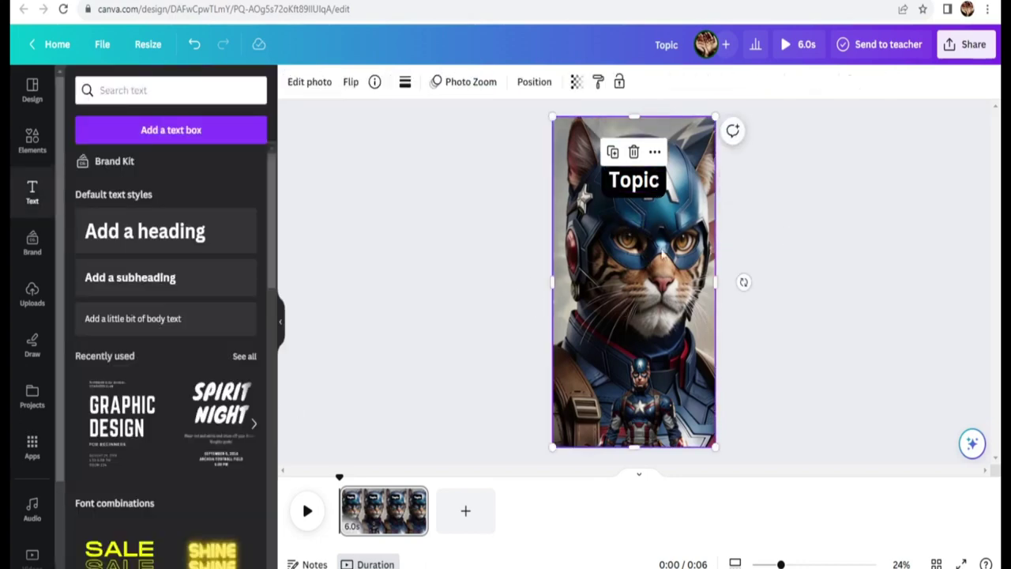
# Duplicate the Topic heading lower down and change its text to 'First Part'
pyautogui.click(634, 180)
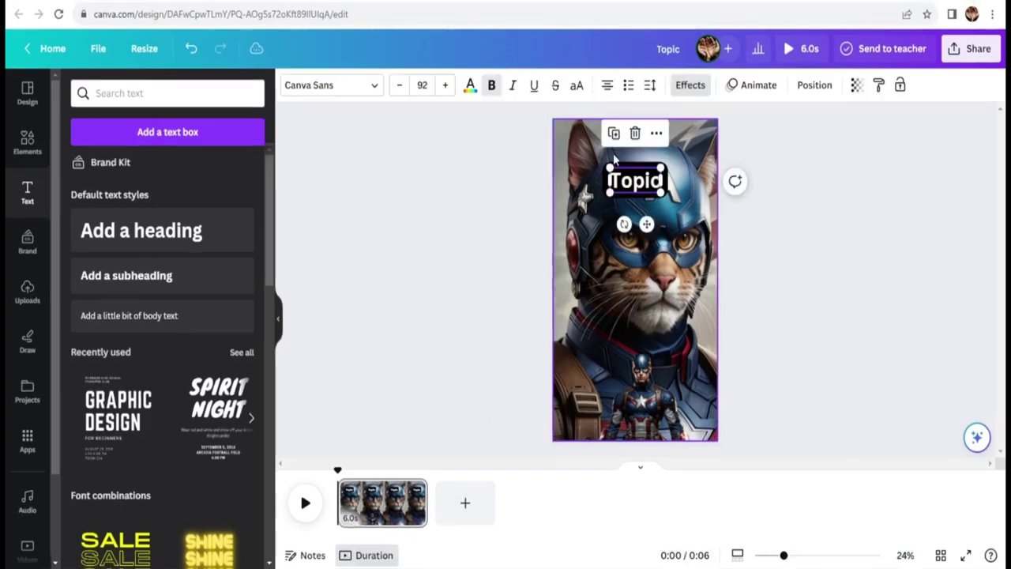
pyautogui.moveTo(649, 228); pyautogui.dragTo(647, 299)
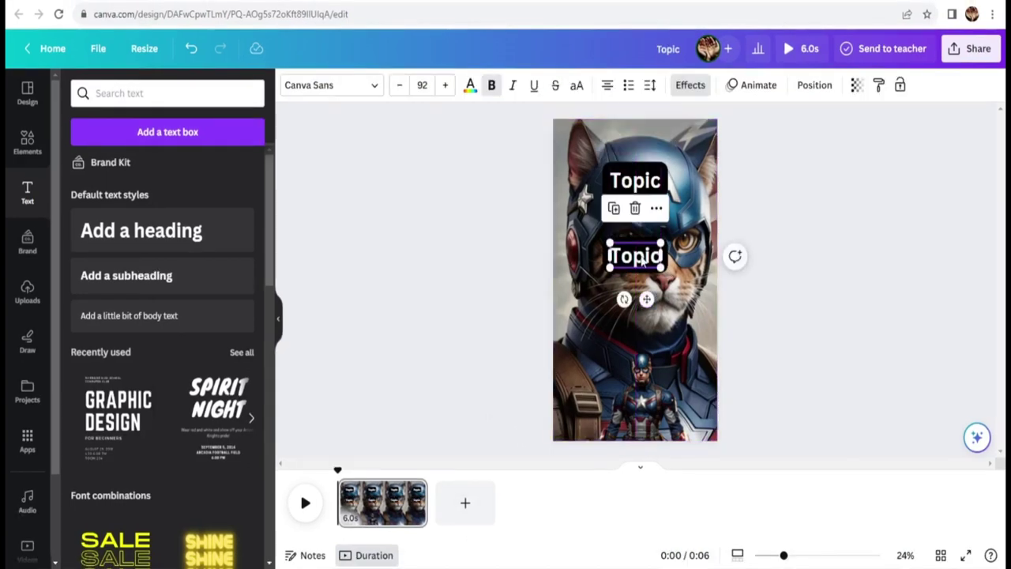
pyautogui.doubleClick(644, 257)
pyautogui.write('Fi')
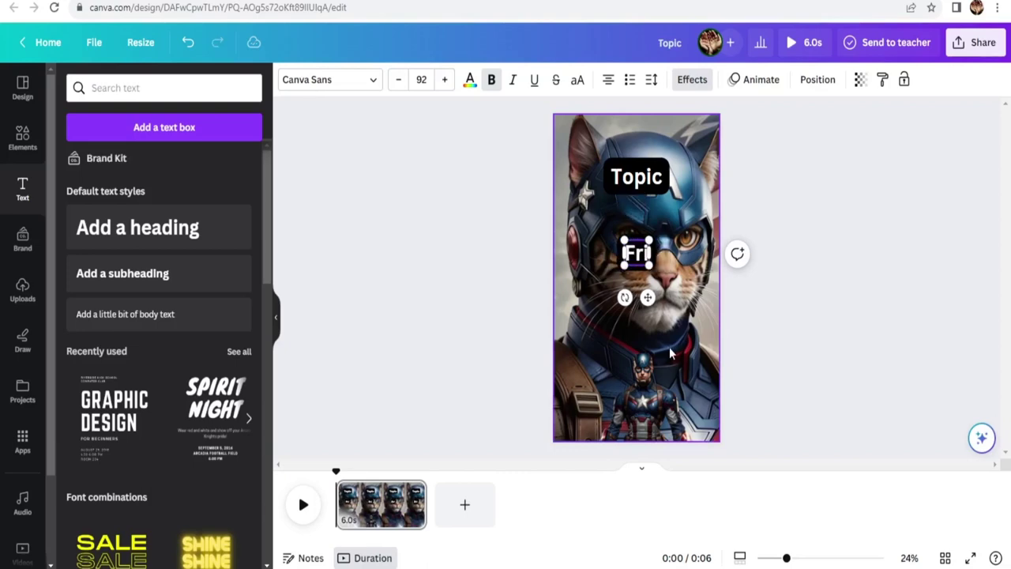
pyautogui.write('rst Part')
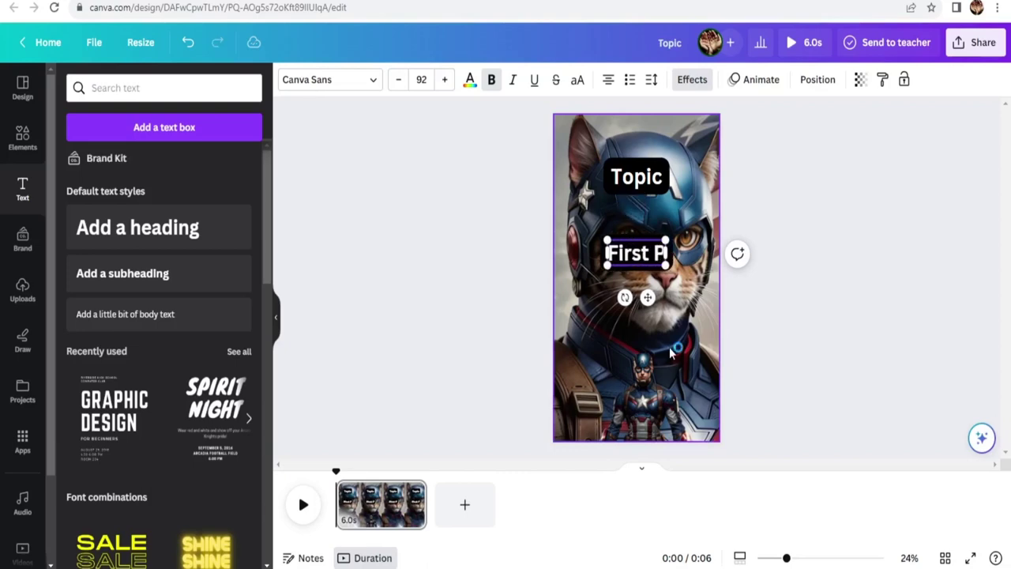
# Give First Part a black Outline effect with thickness 86
pyautogui.click(692, 79)
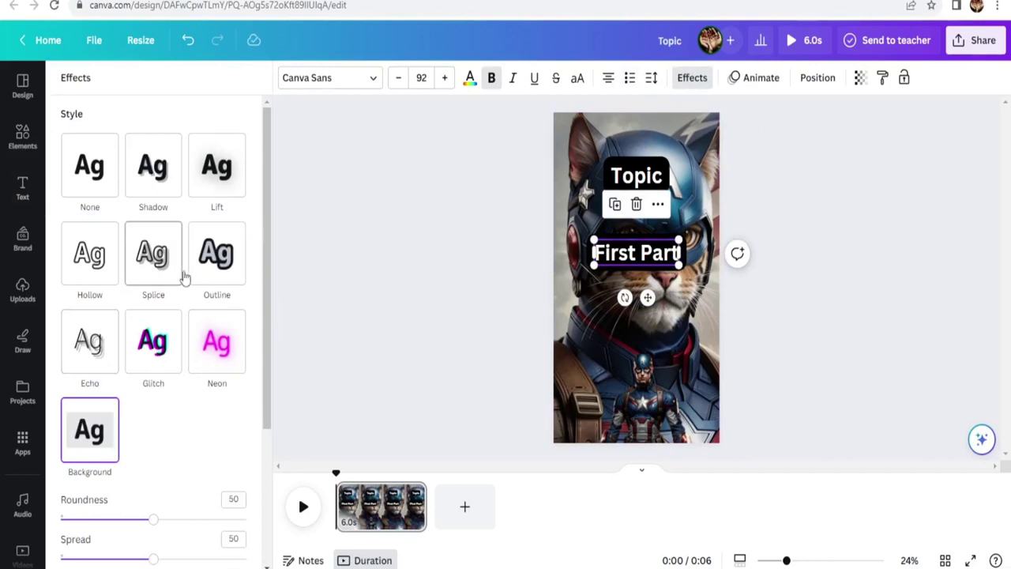
pyautogui.click(236, 278)
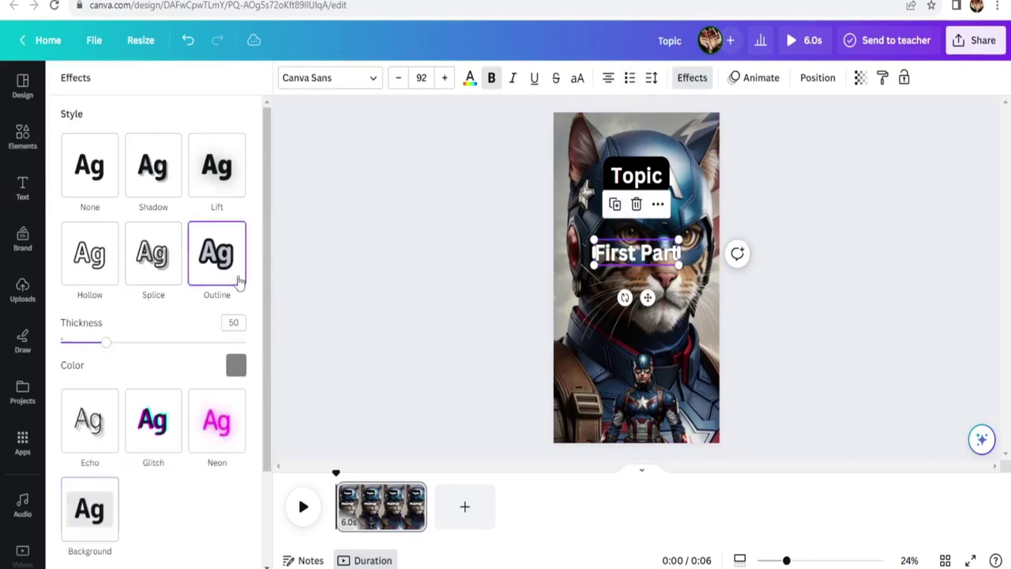
pyautogui.moveTo(104, 346); pyautogui.dragTo(138, 345)
pyautogui.click(236, 364)
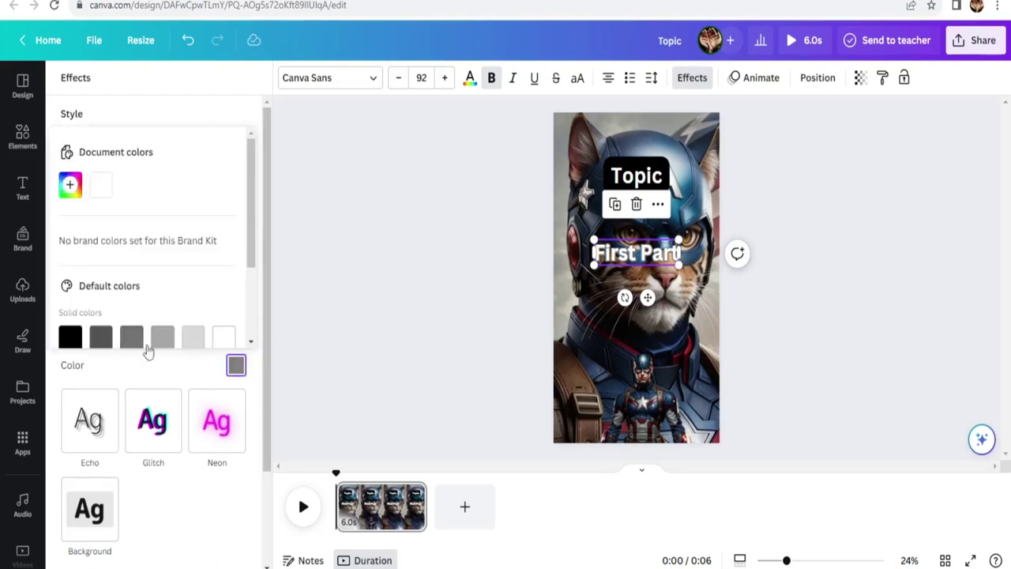
pyautogui.click(70, 338)
pyautogui.press('Escape')
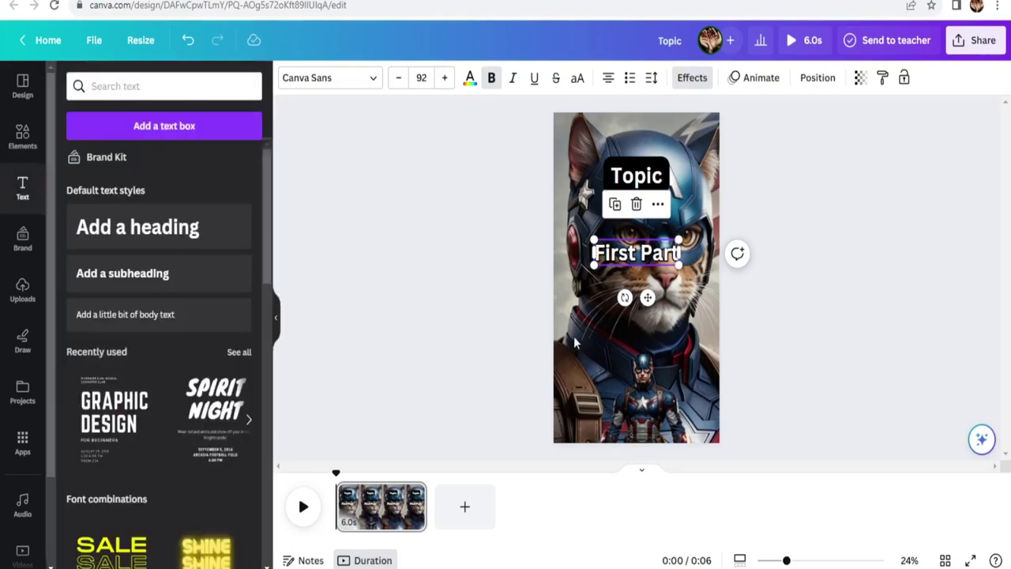
pyautogui.click(630, 318)
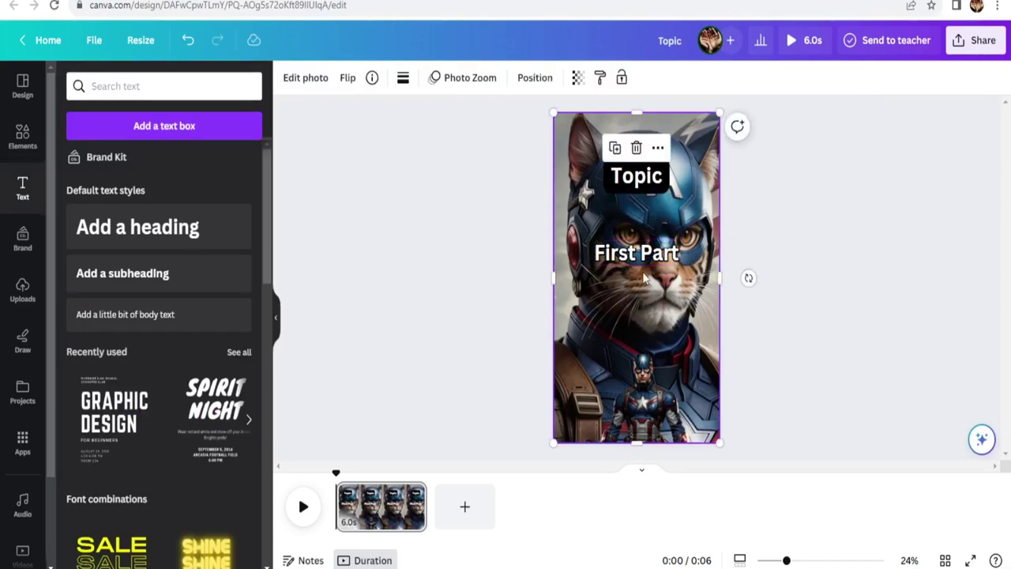
pyautogui.click(450, 298)
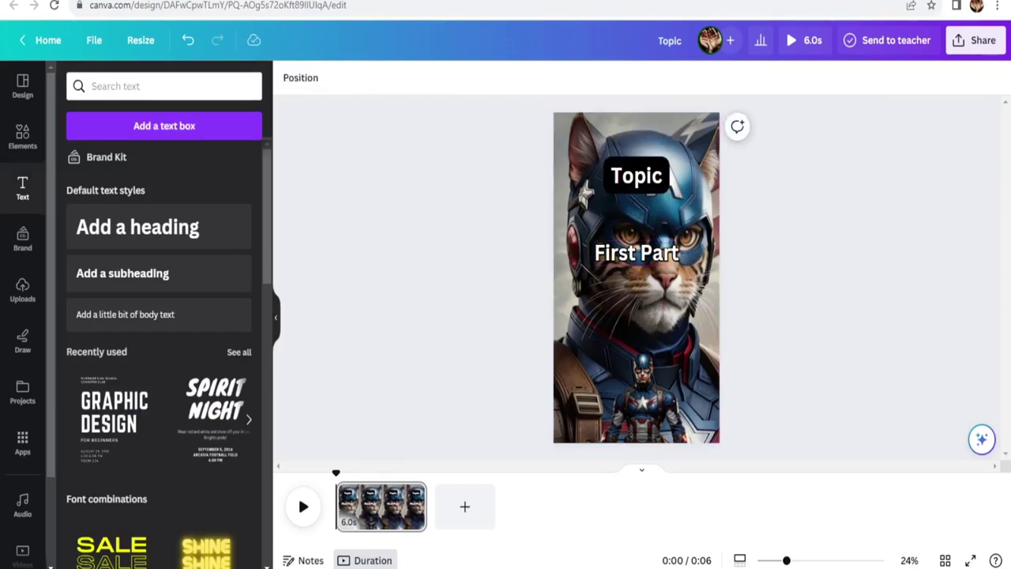
# Duplicate First Part below it, retype it as 'Second Part', and nudge it slightly upward
pyautogui.click(624, 253)
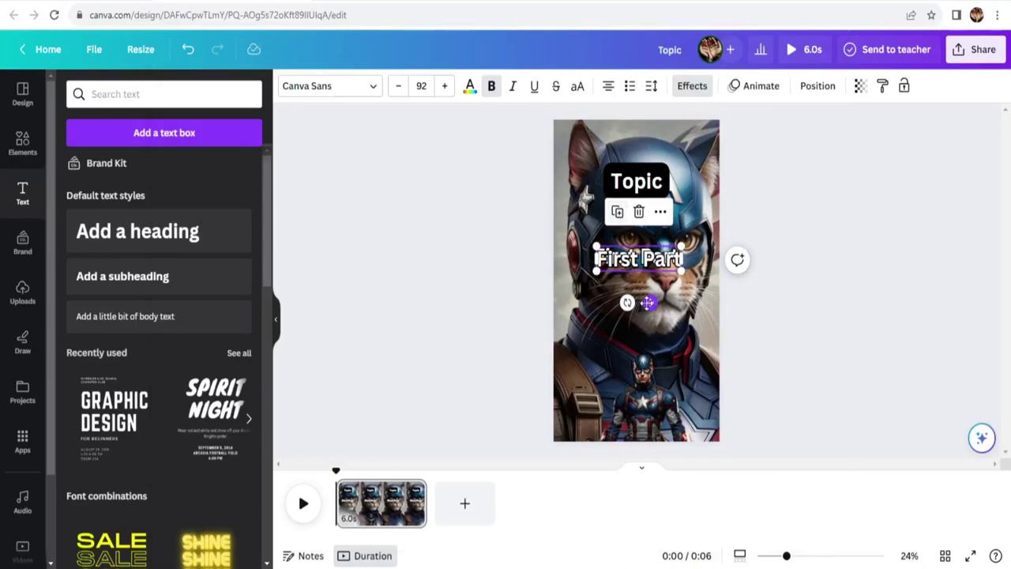
pyautogui.moveTo(648, 303); pyautogui.dragTo(648, 360)
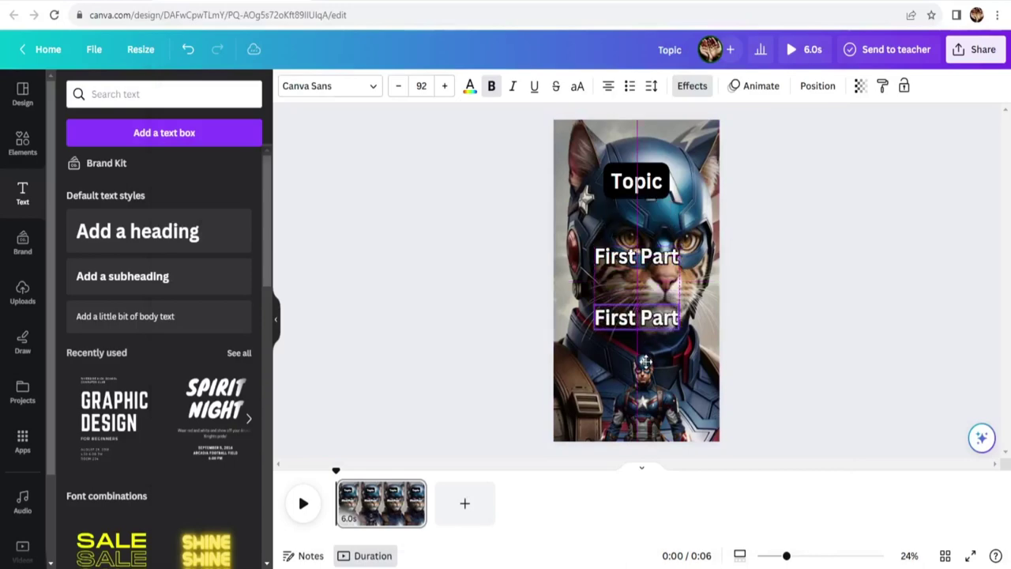
pyautogui.doubleClick(635, 320)
pyautogui.hotkey('ctrl', 'a')
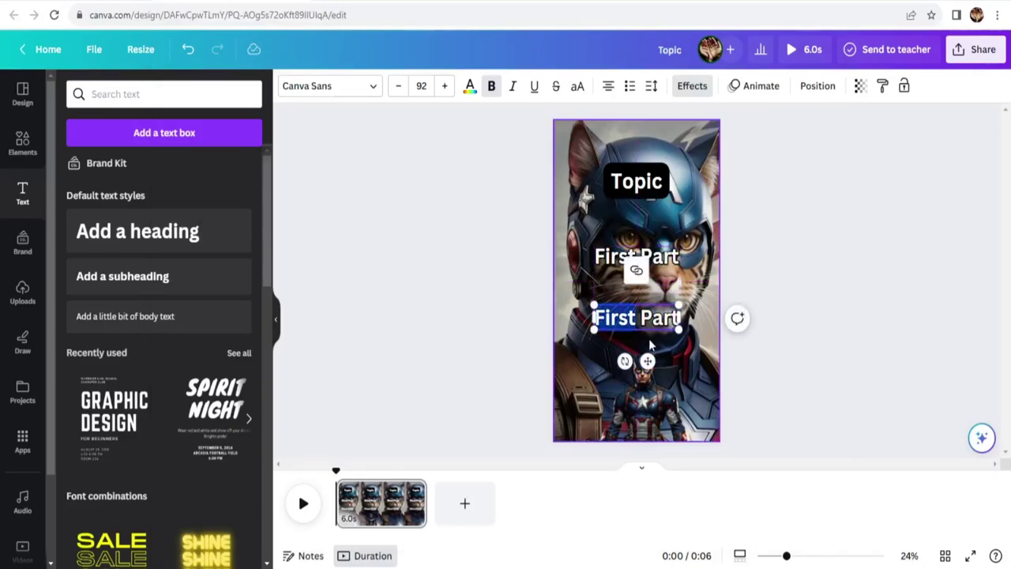
pyautogui.write('Secon')
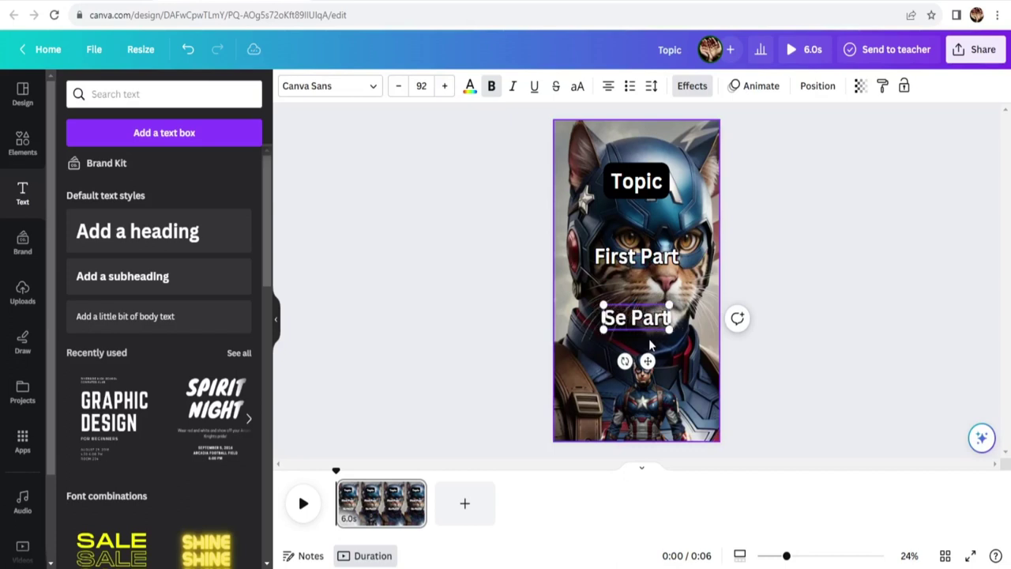
pyautogui.write('d')
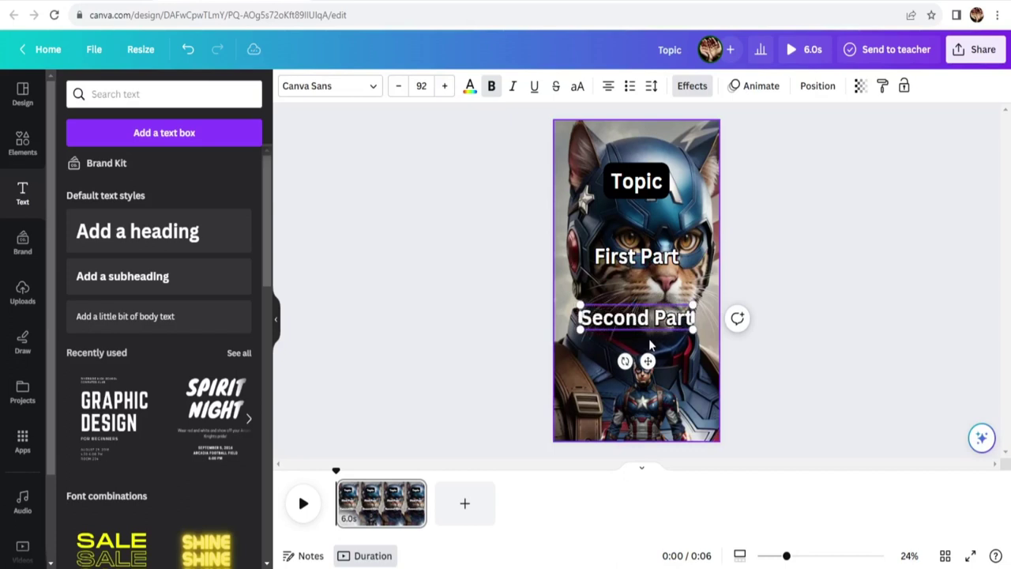
pyautogui.click(753, 326)
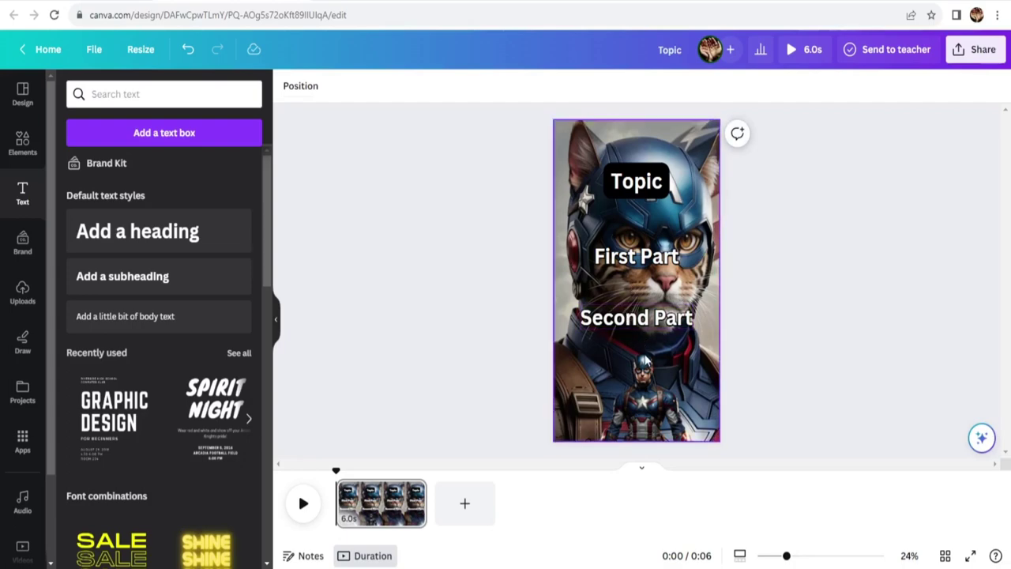
pyautogui.click(628, 318)
pyautogui.moveTo(646, 361); pyautogui.dragTo(646, 348)
pyautogui.click(754, 353)
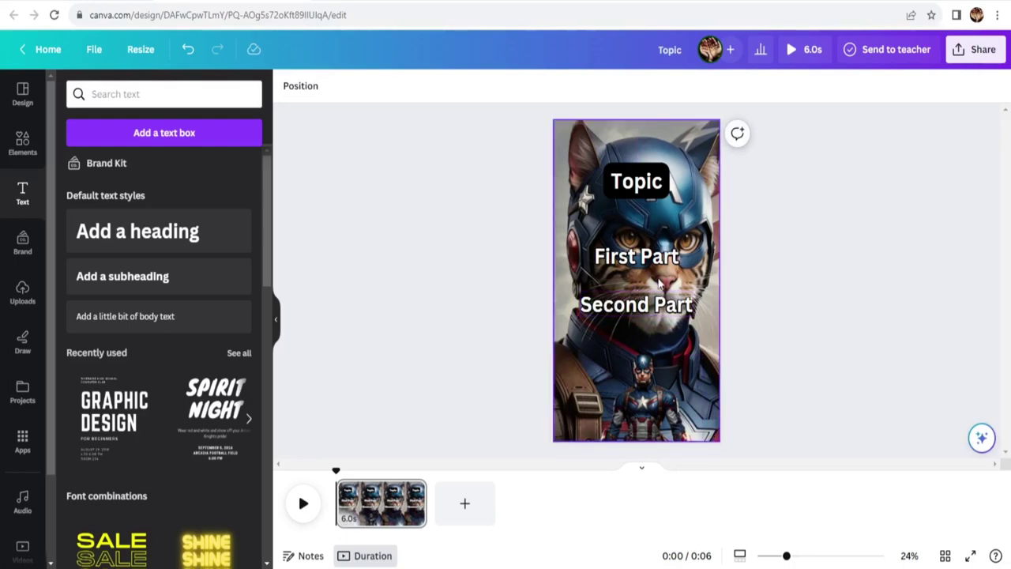
# Widen the First Part and Second Part text boxes on both sides
pyautogui.click(656, 265)
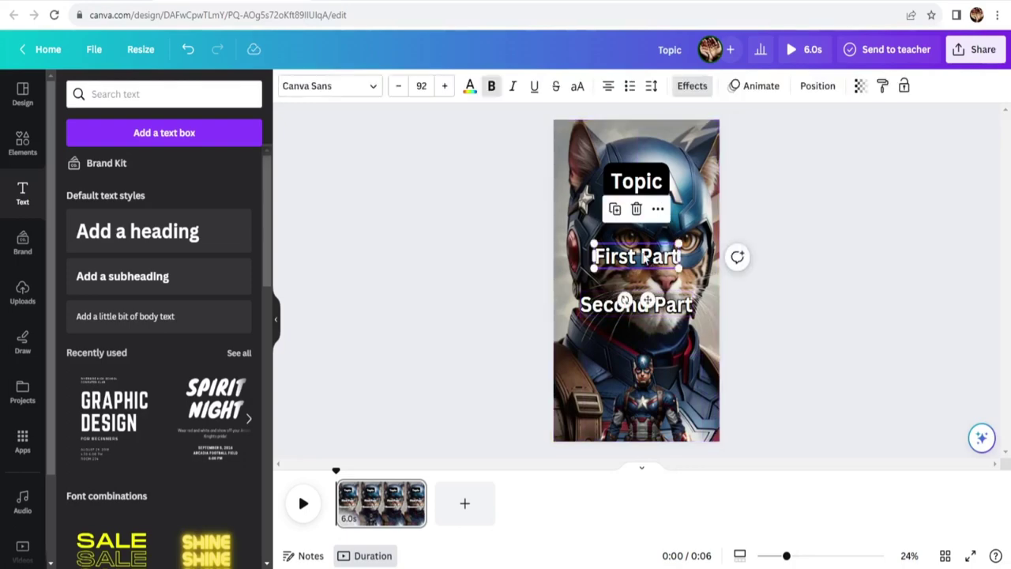
pyautogui.moveTo(681, 255); pyautogui.dragTo(703, 254)
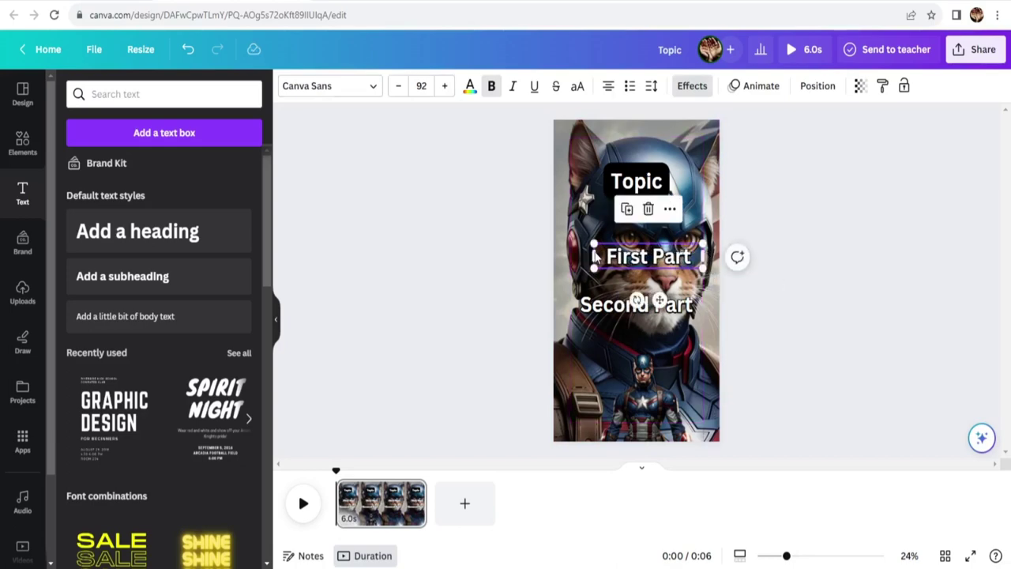
pyautogui.moveTo(593, 252); pyautogui.dragTo(571, 251)
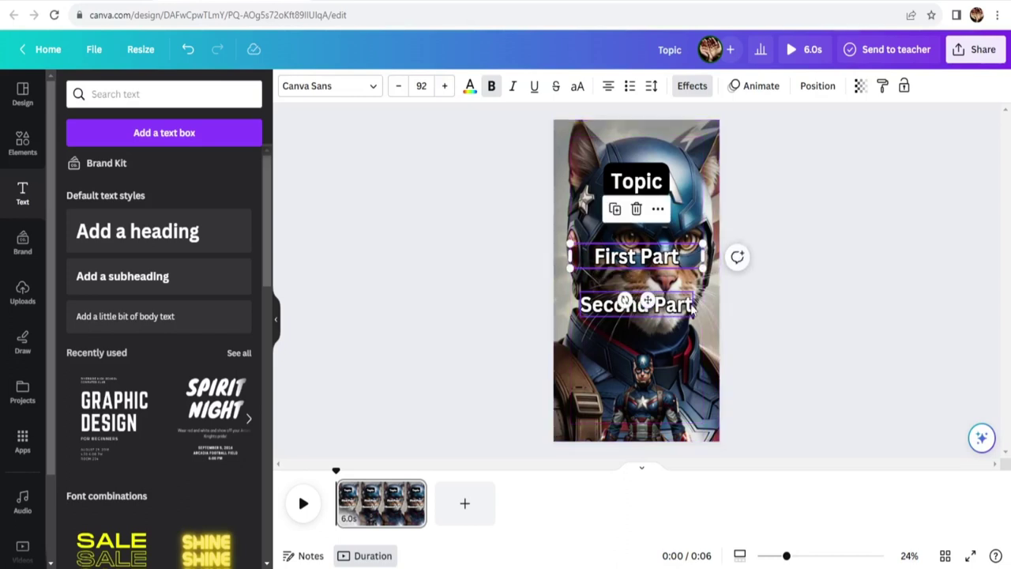
pyautogui.click(680, 306)
pyautogui.moveTo(694, 305); pyautogui.dragTo(703, 305)
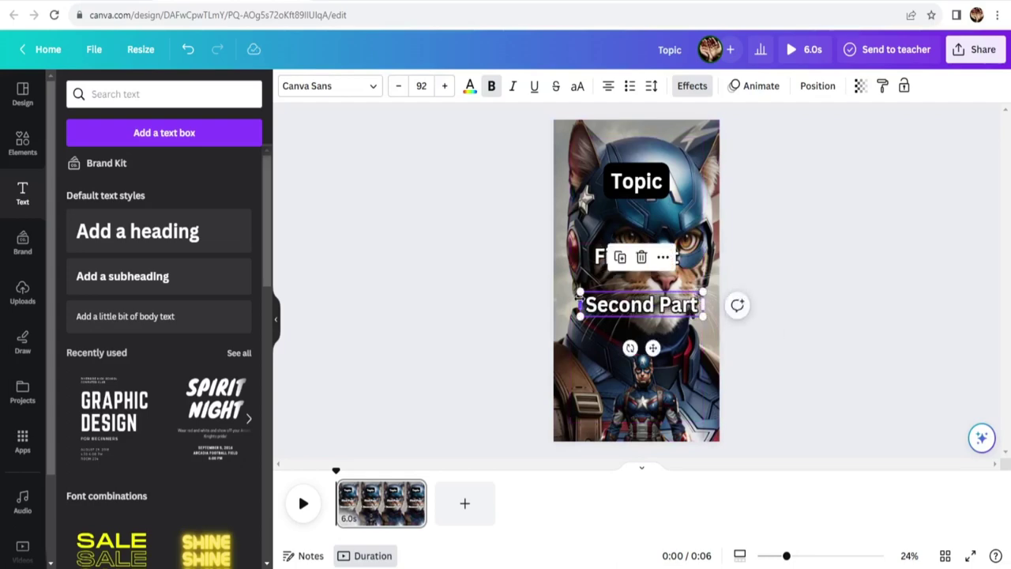
pyautogui.moveTo(581, 305); pyautogui.dragTo(570, 305)
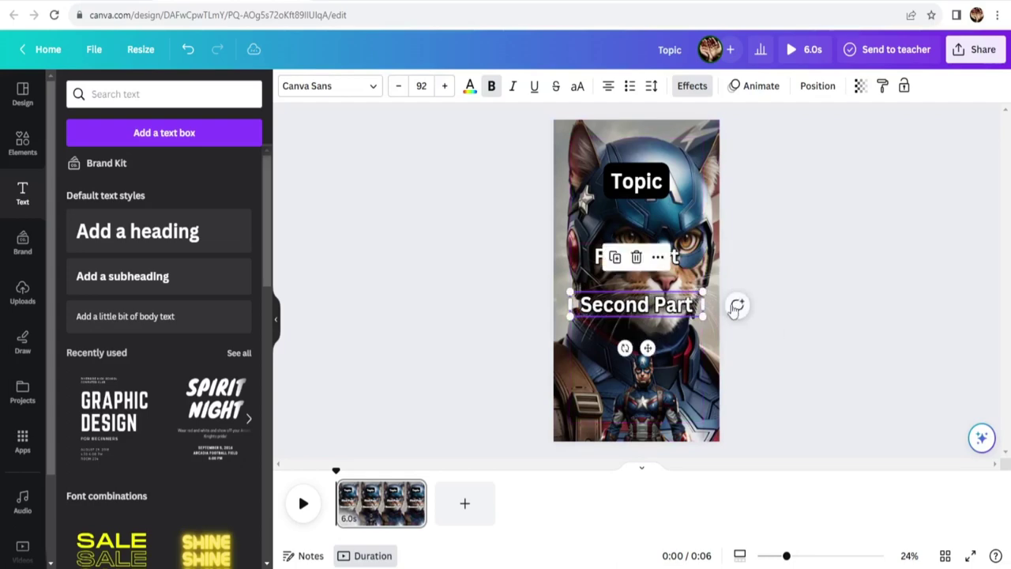
pyautogui.click(686, 350)
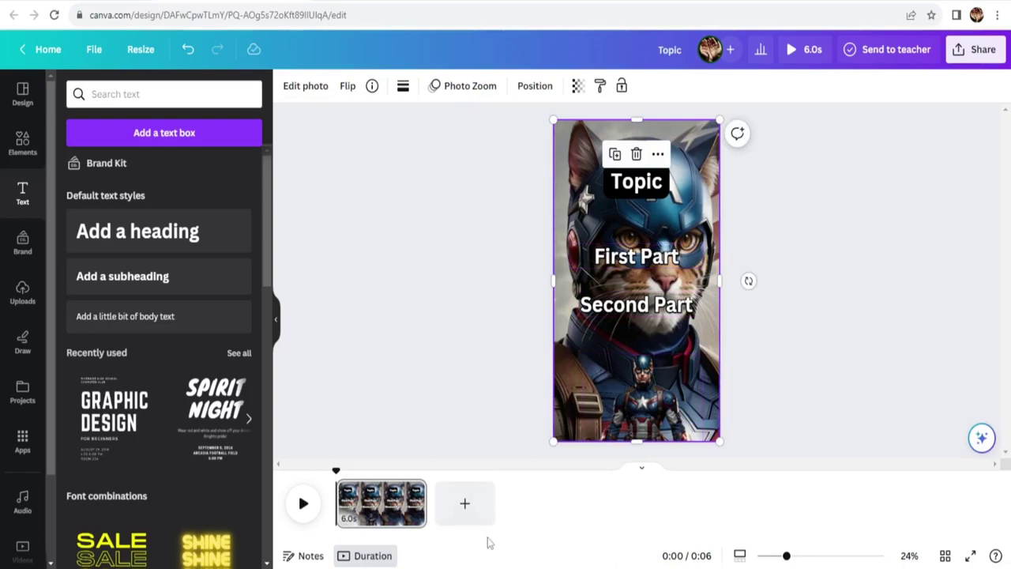
# Fine-tune the Second Part box to 797 wide, then play and stop a preview
pyautogui.click(689, 305)
pyautogui.moveTo(693, 304); pyautogui.dragTo(704, 307)
pyautogui.moveTo(581, 305); pyautogui.dragTo(571, 305)
pyautogui.click(686, 351)
pyautogui.click(679, 305)
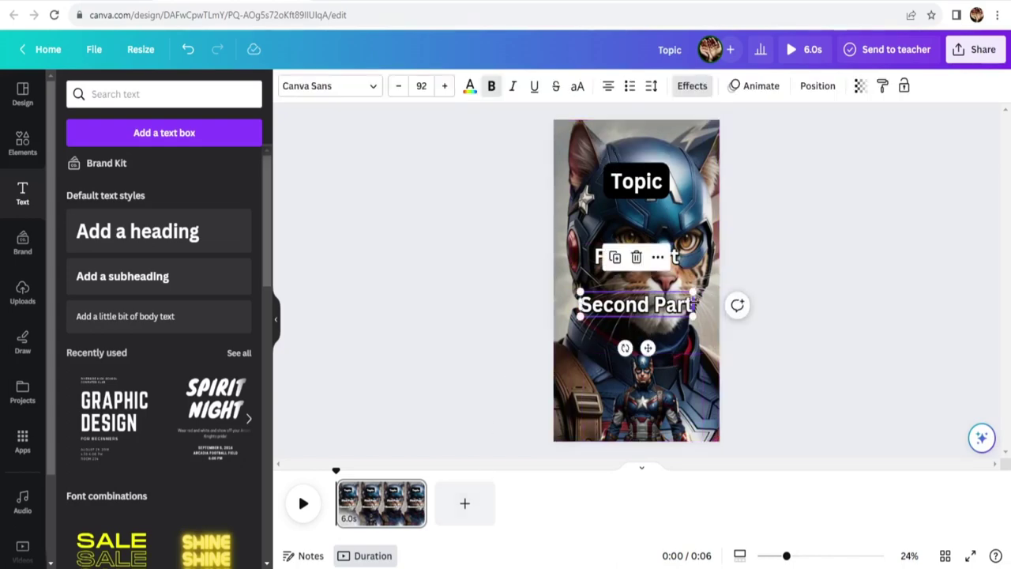
pyautogui.moveTo(698, 305); pyautogui.dragTo(707, 303)
pyautogui.click(523, 429)
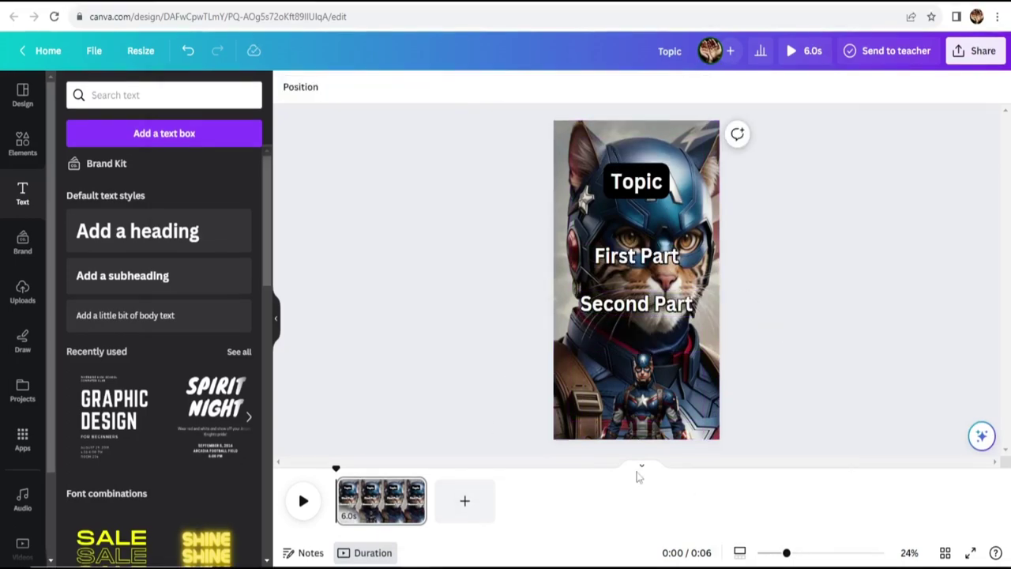
pyautogui.click(302, 501)
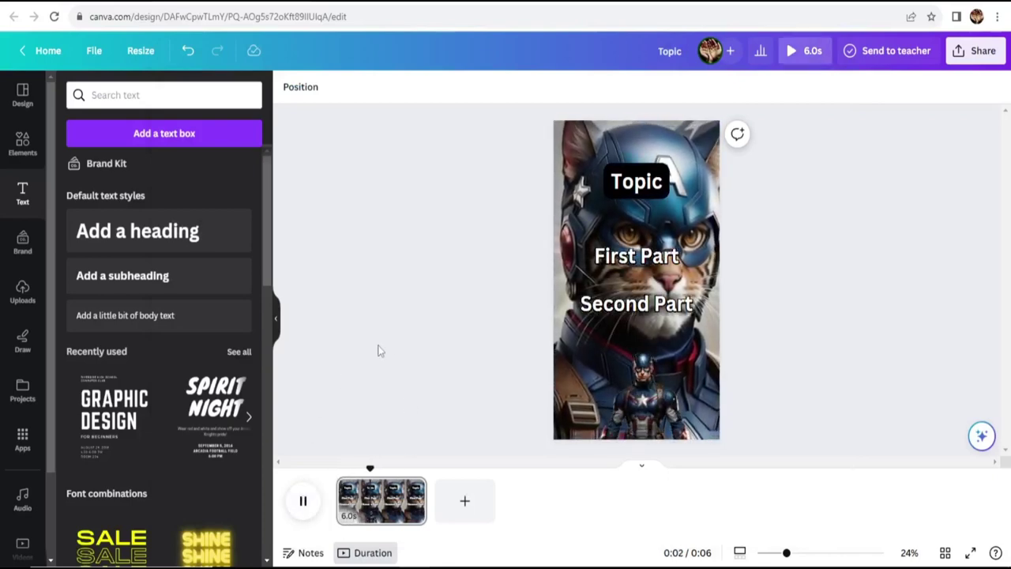
pyautogui.press('space')
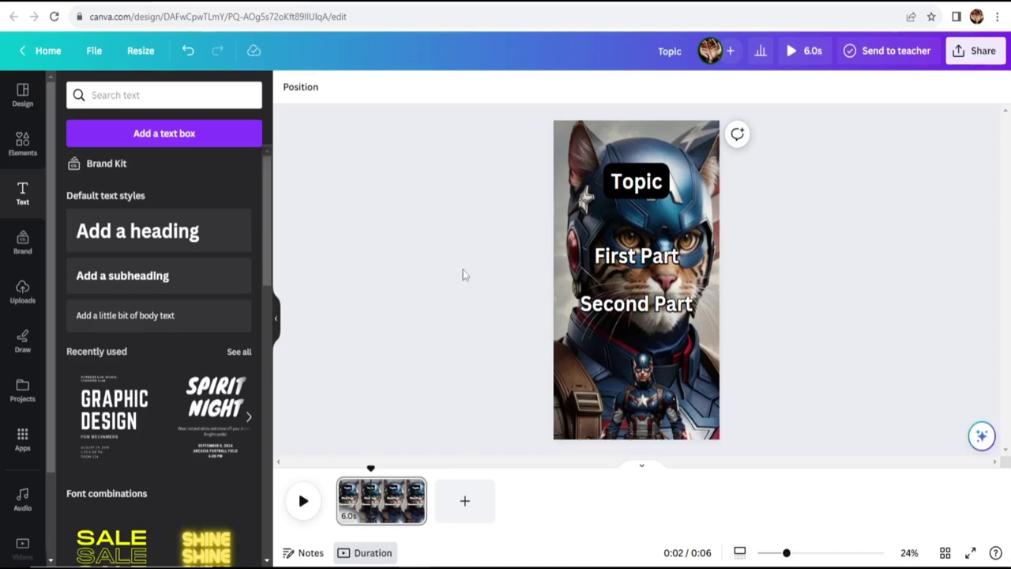
# Trim the First Part text's timing bar so it shows for only the first 3.5 seconds
pyautogui.click(620, 266)
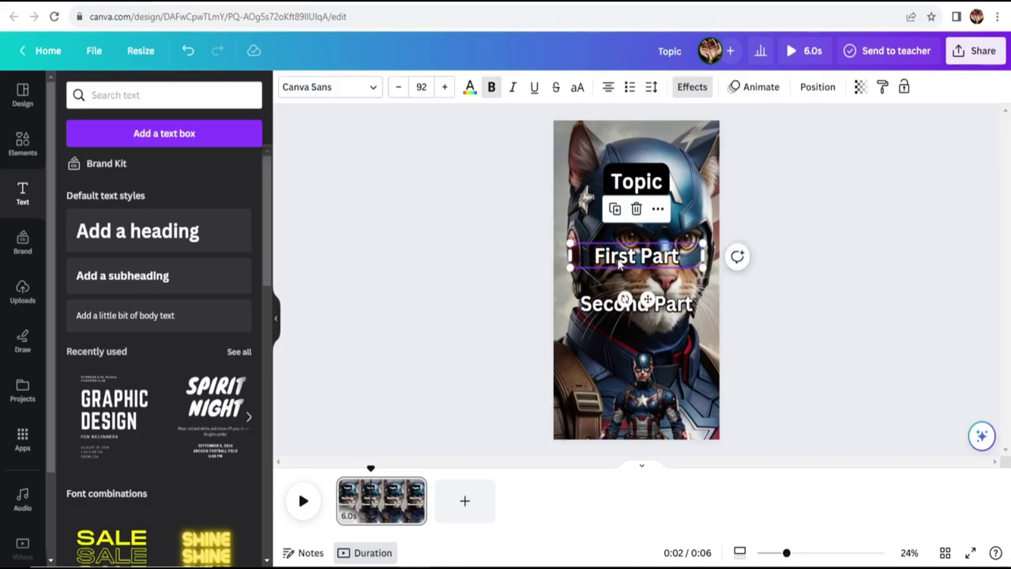
pyautogui.click(658, 210)
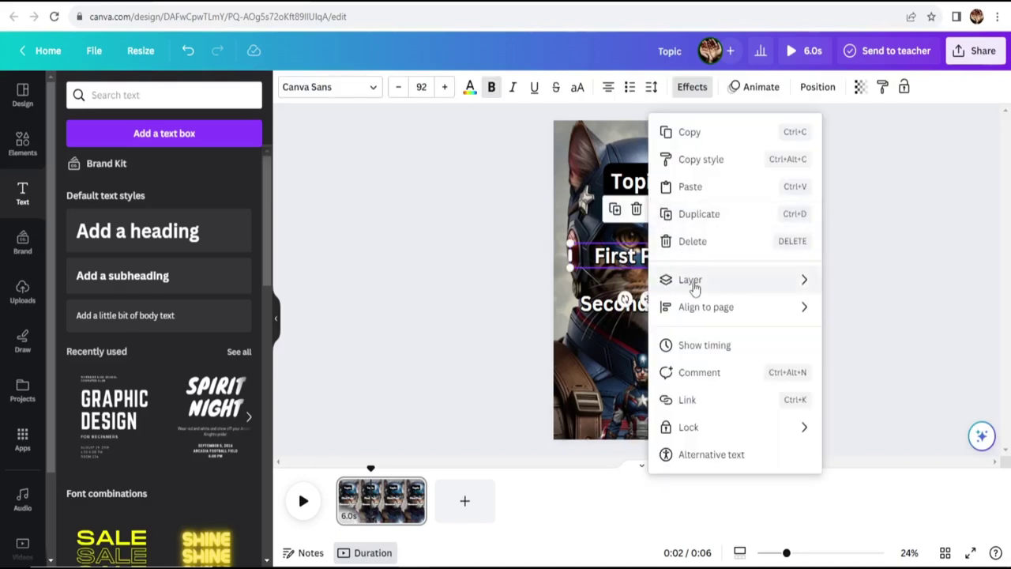
pyautogui.moveTo(695, 289)
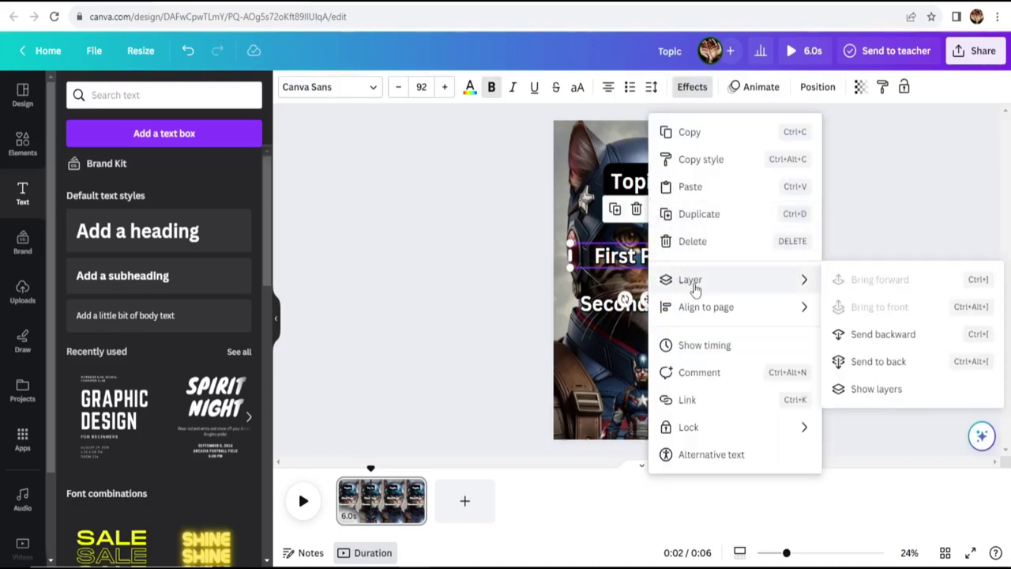
pyautogui.click(706, 345)
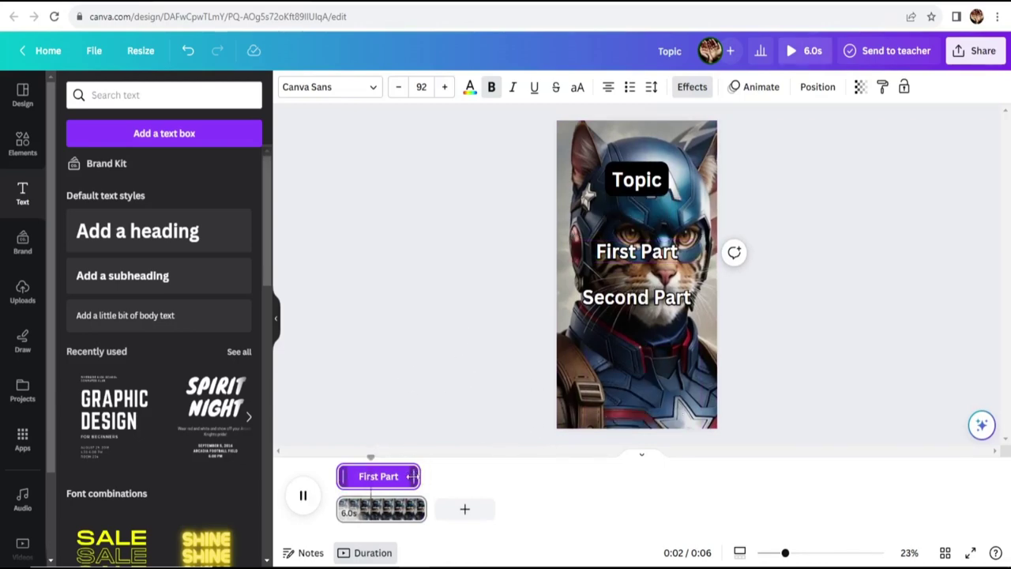
pyautogui.moveTo(409, 476); pyautogui.dragTo(390, 477)
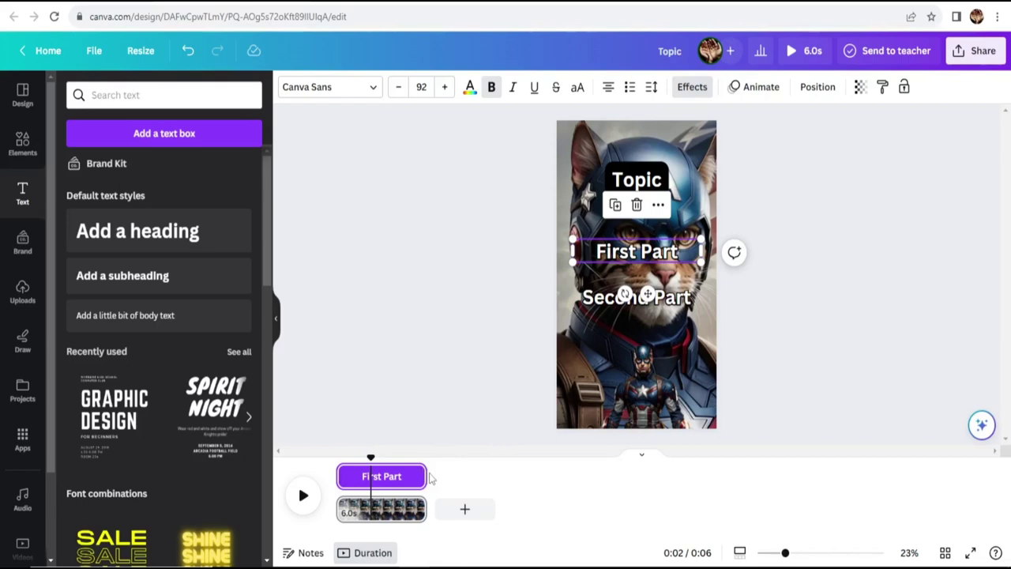
pyautogui.moveTo(418, 476); pyautogui.dragTo(387, 477)
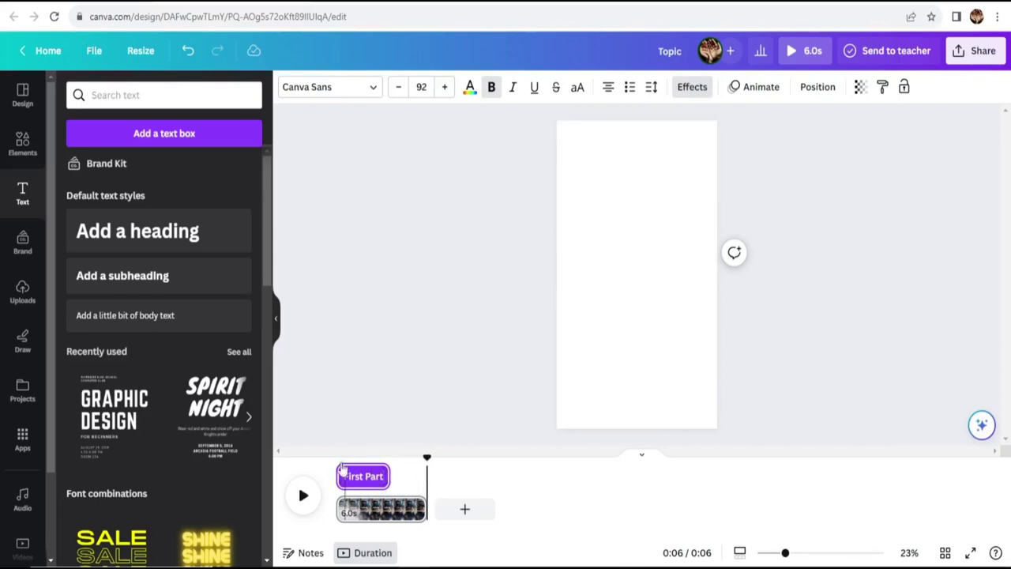
pyautogui.click(376, 449)
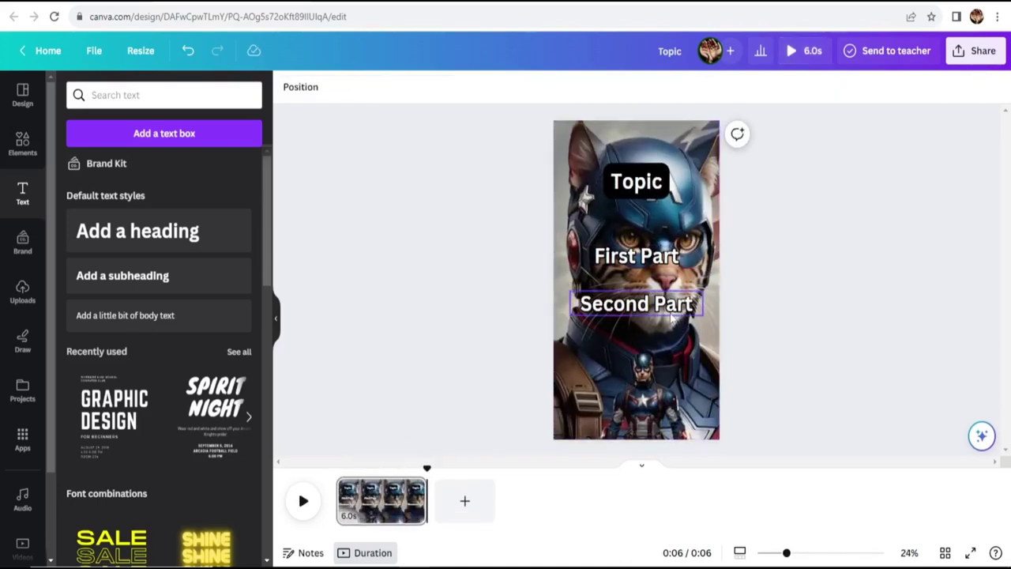
# Delay the Second Part text to appear only in the last 2.7 seconds, then play to check
pyautogui.click(641, 314)
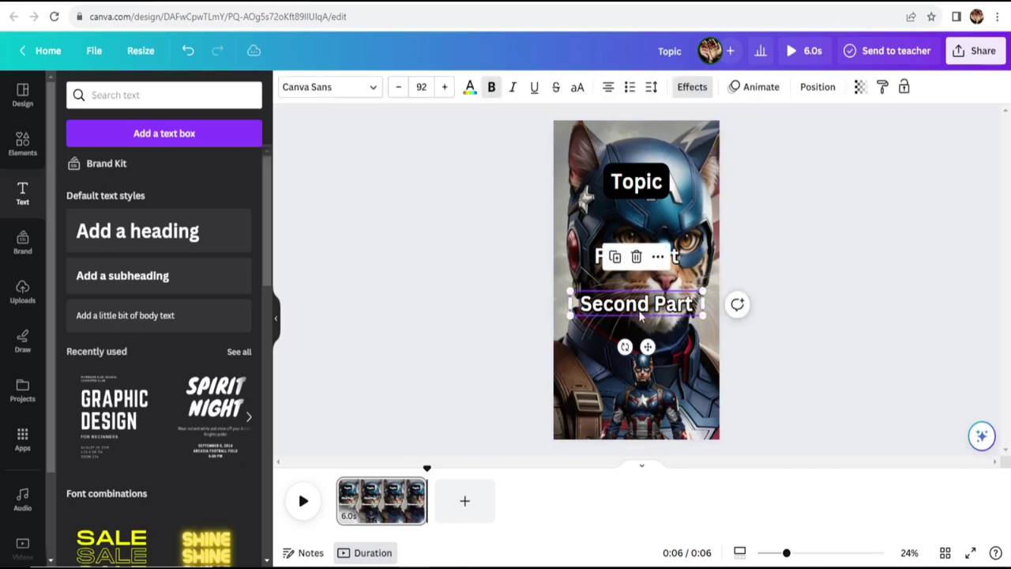
pyautogui.click(658, 257)
pyautogui.click(692, 354)
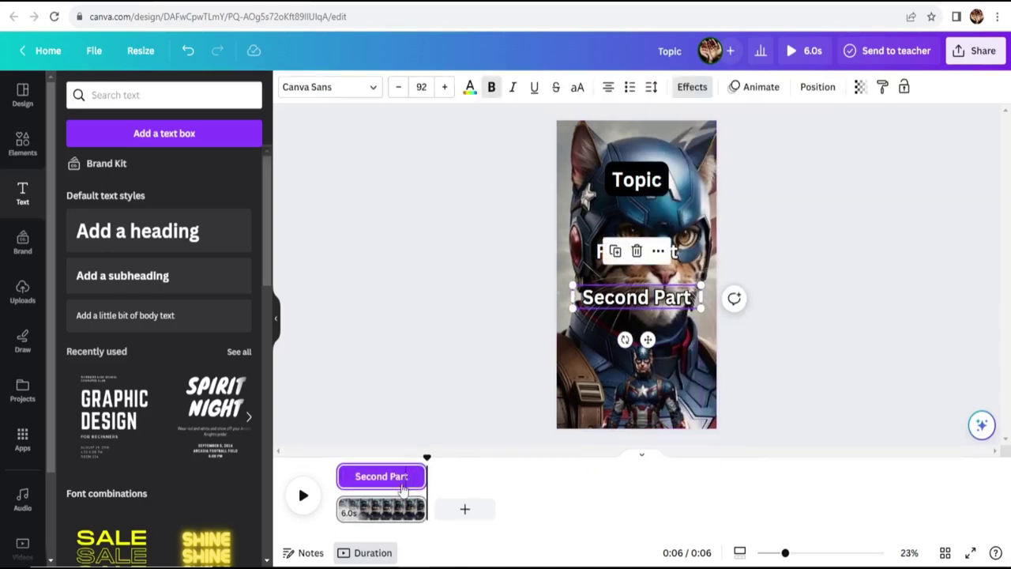
pyautogui.moveTo(343, 475); pyautogui.dragTo(406, 458)
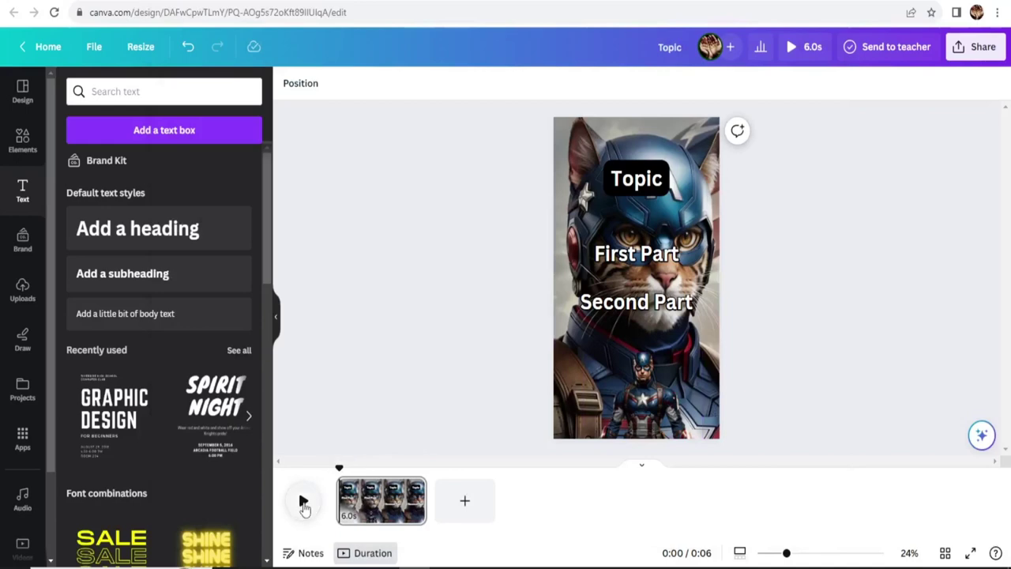
pyautogui.click(303, 502)
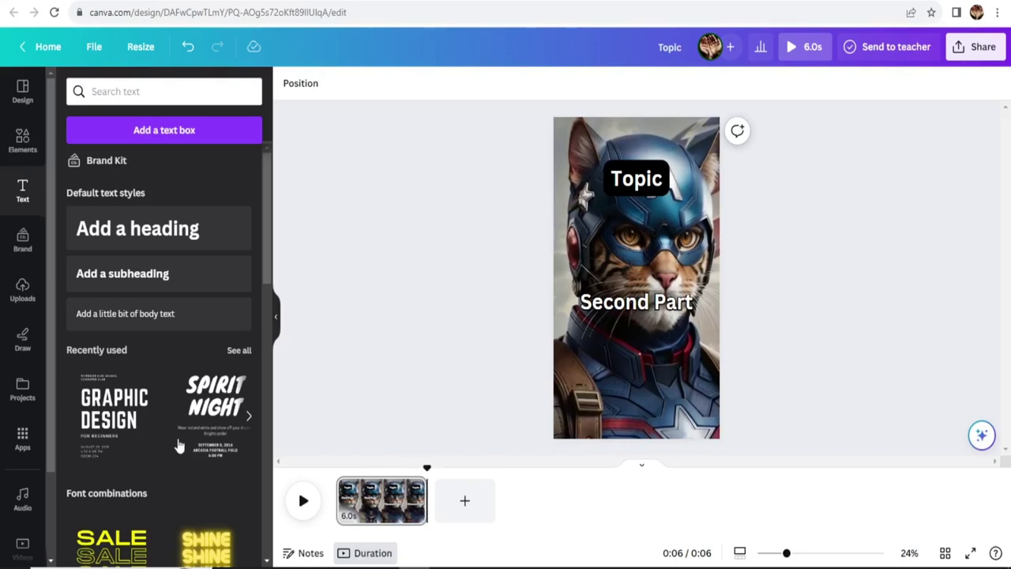
# Start Bulk create from the Apps panel and choose to enter data manually
pyautogui.click(19, 442)
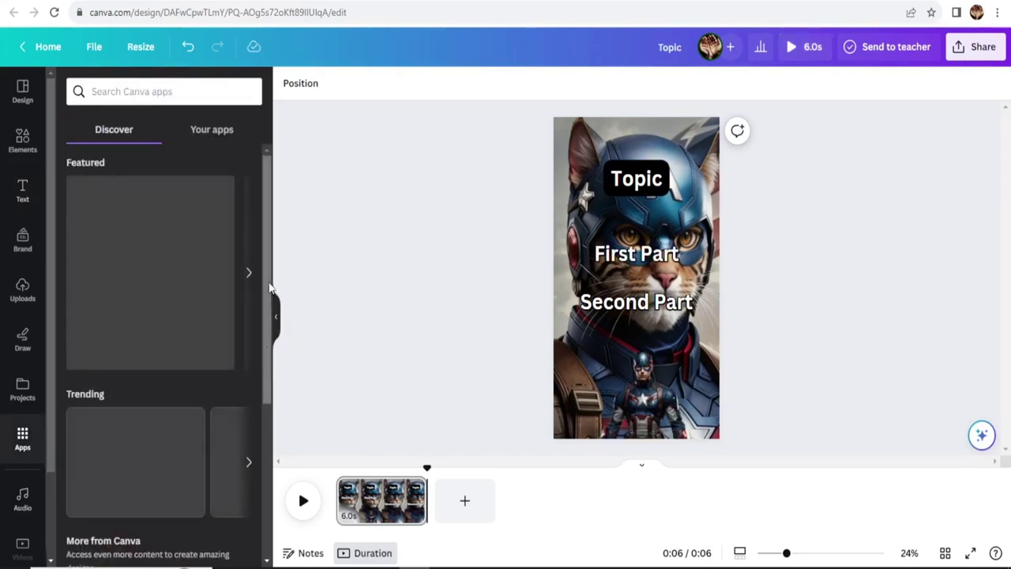
pyautogui.scroll(-5, 269, 289)
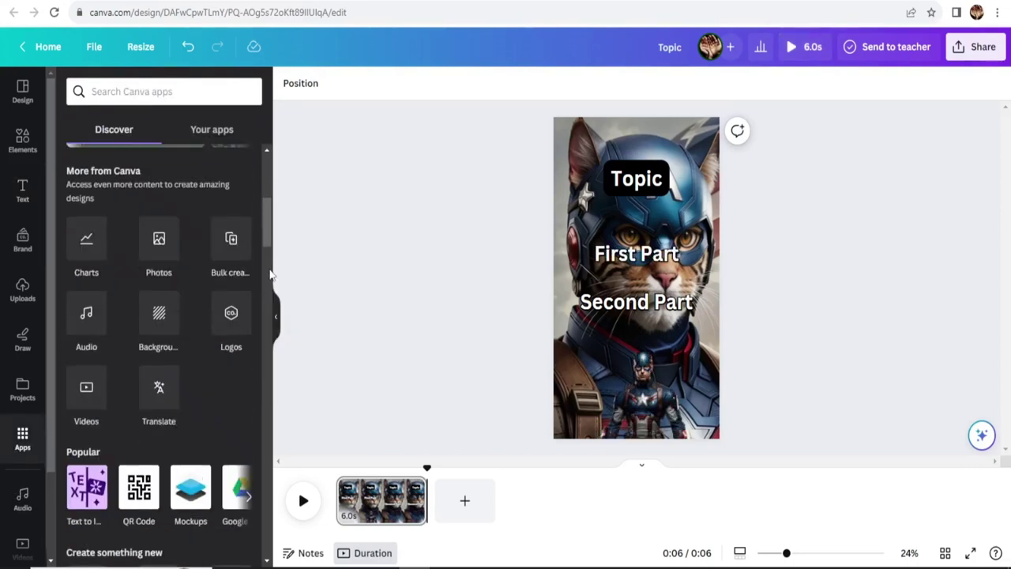
pyautogui.click(226, 251)
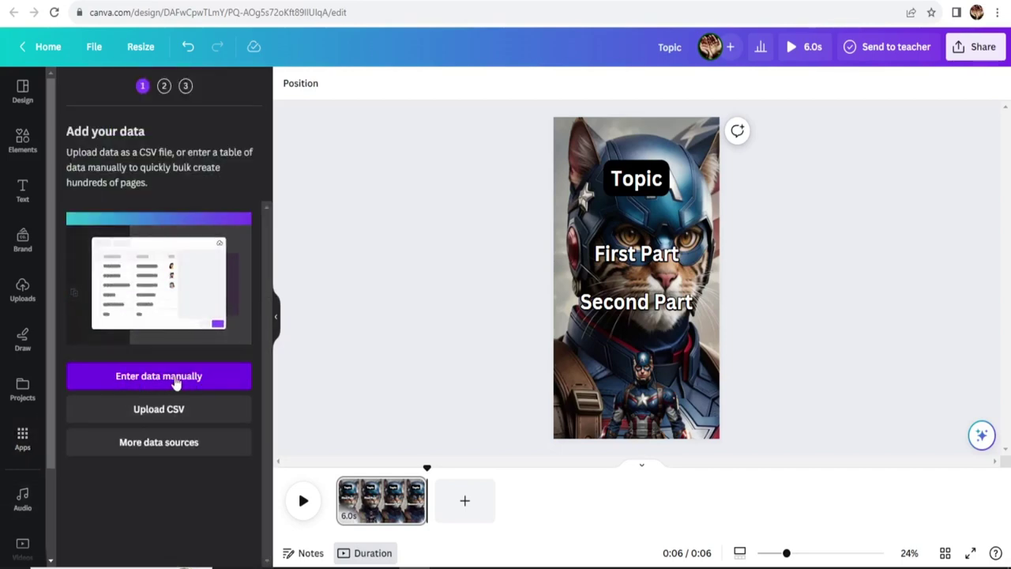
pyautogui.click(142, 384)
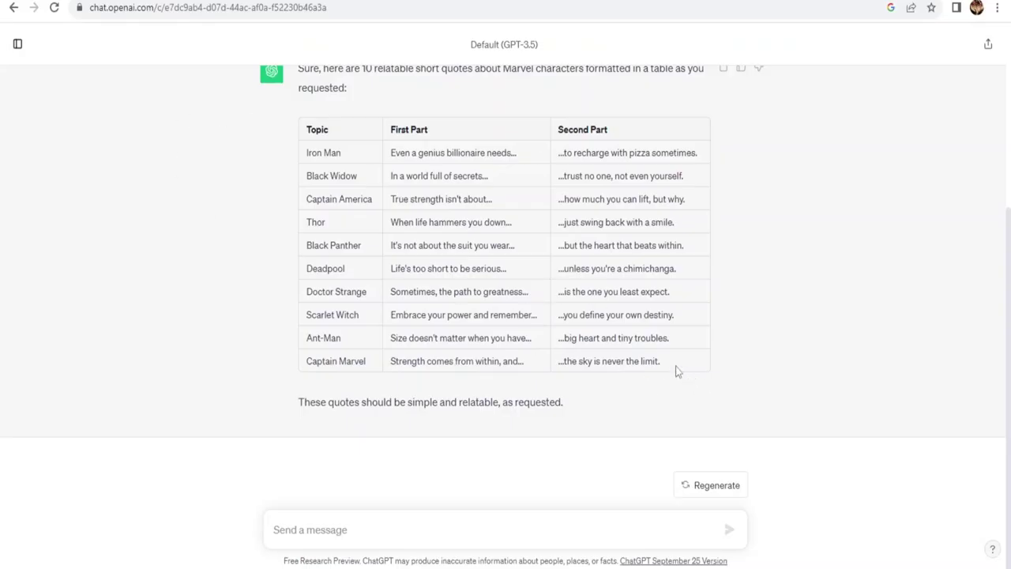
# Select the whole ten-row Marvel quote table in ChatGPT, from the last row up to the Topic header
pyautogui.moveTo(676, 371); pyautogui.dragTo(317, 128)
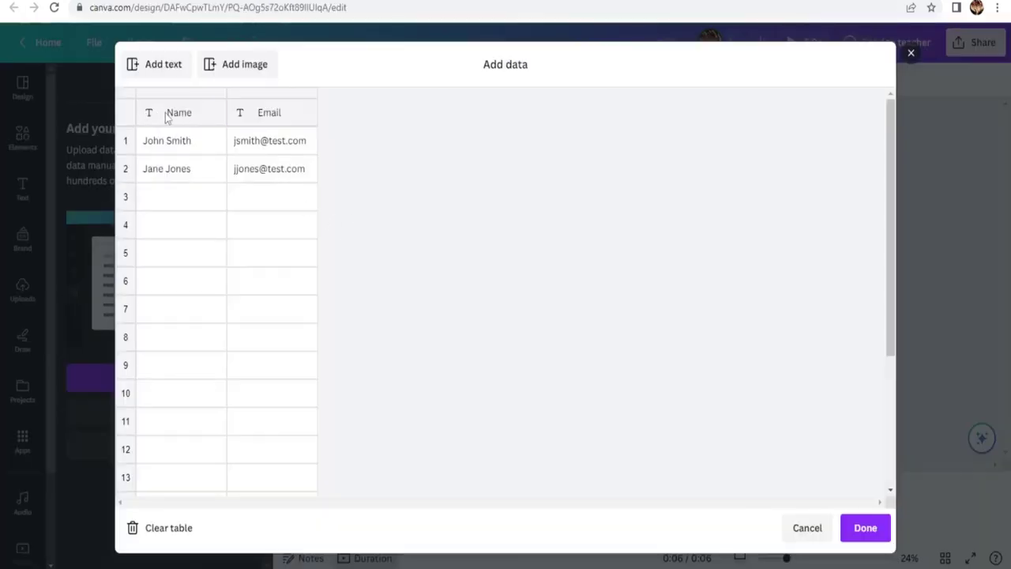
# Paste the quote table into the Add data table from the first header cell and confirm with Done
pyautogui.click(156, 121)
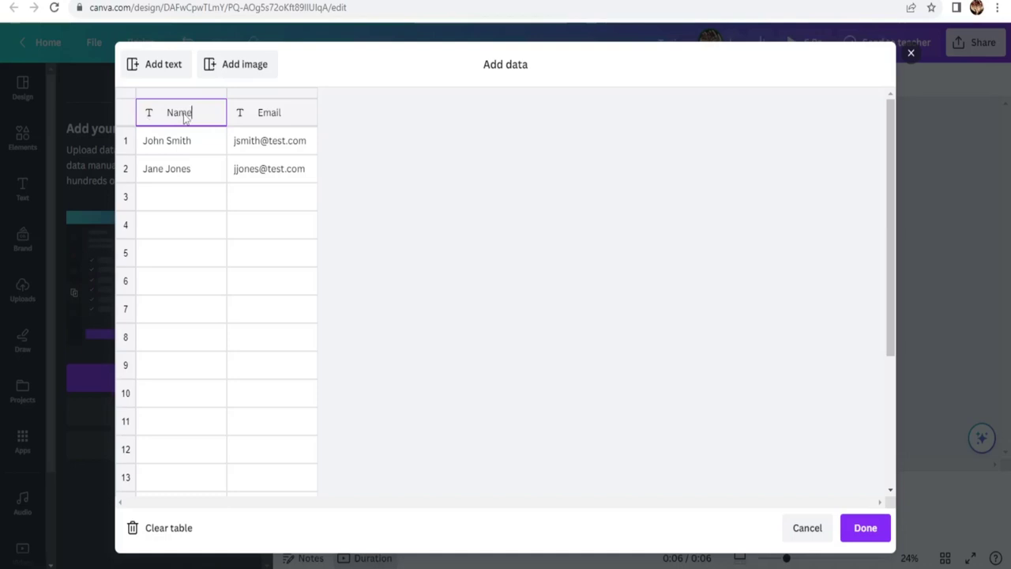
pyautogui.hotkey('ctrl', 'v')
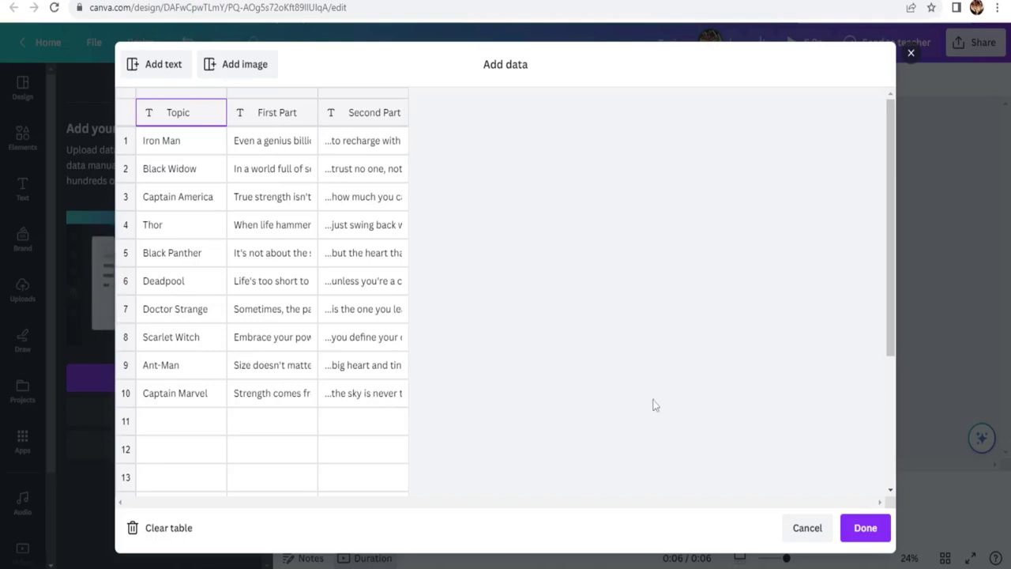
pyautogui.click(871, 534)
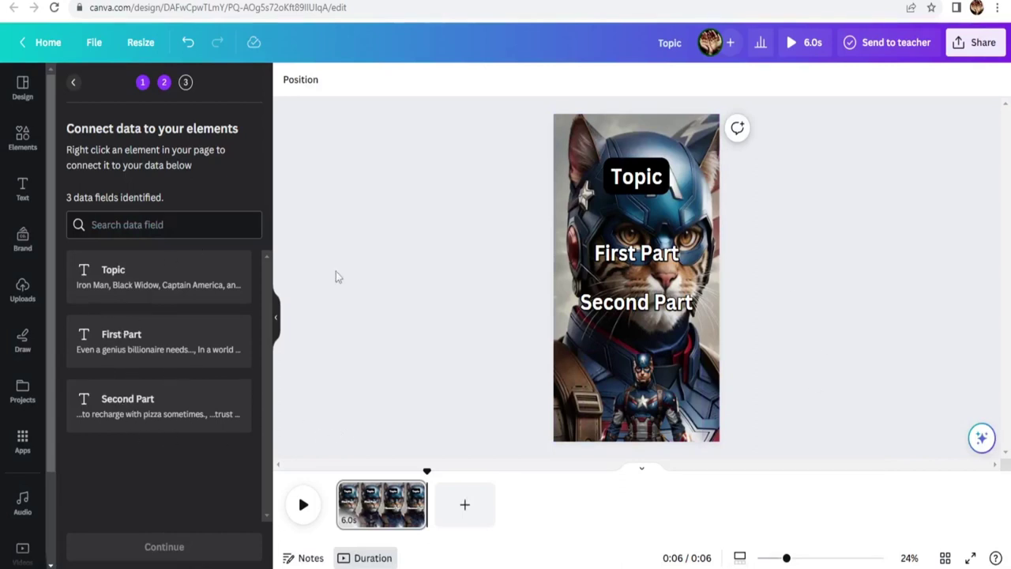
# Connect the Topic and First Part text boxes to their Topic and First Part data fields
pyautogui.click(631, 178)
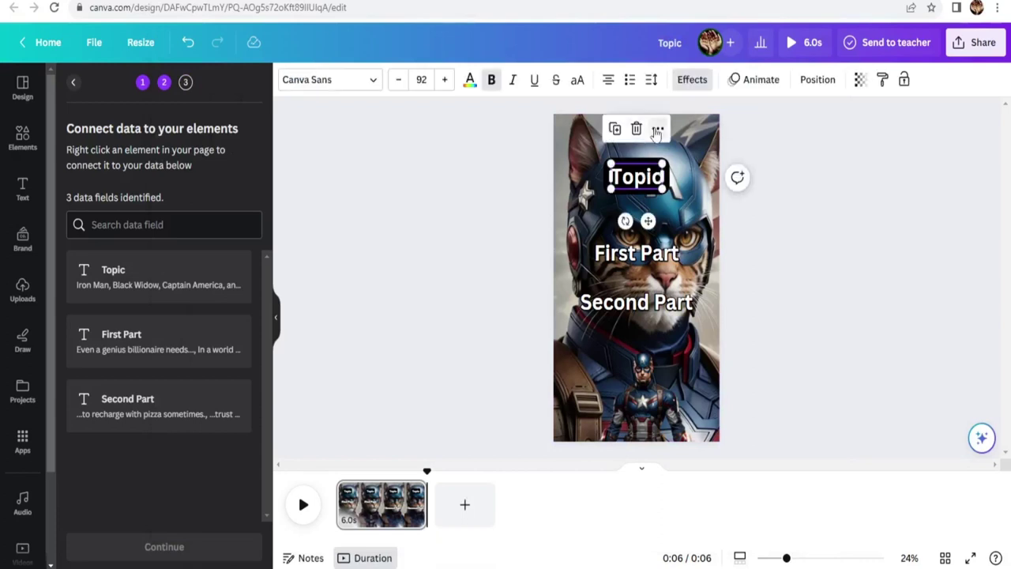
pyautogui.click(657, 136)
pyautogui.click(718, 345)
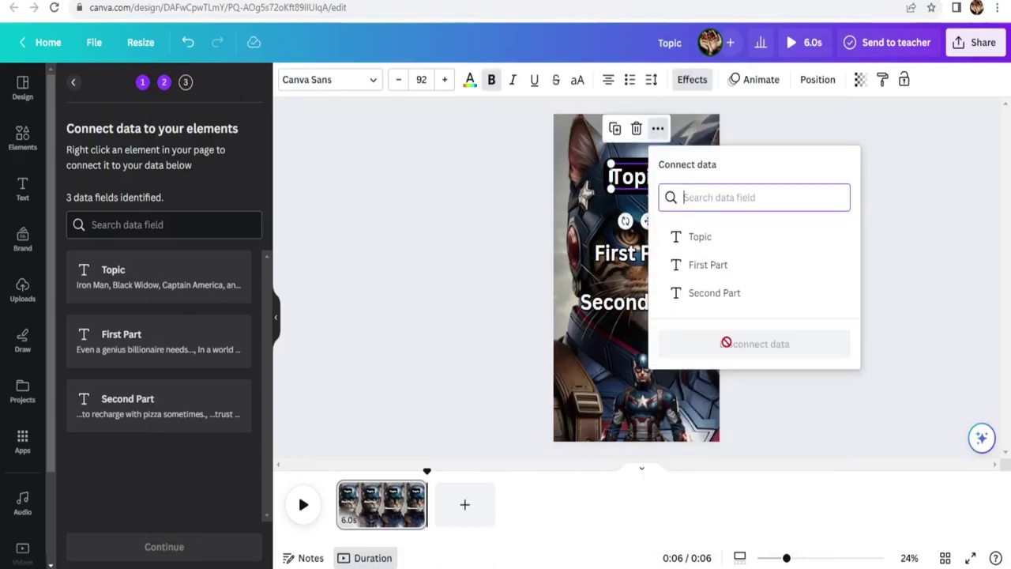
pyautogui.click(709, 241)
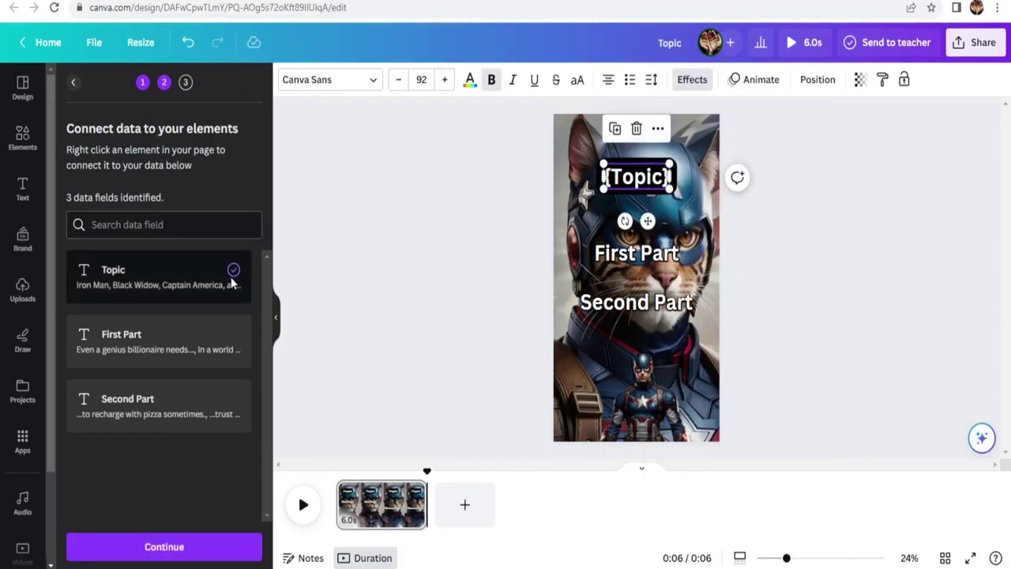
pyautogui.click(636, 253)
pyautogui.click(656, 203)
pyautogui.click(718, 345)
pyautogui.click(722, 348)
# Connect Second Part to its field, move it up onto First Part's position, and continue
pyautogui.click(672, 303)
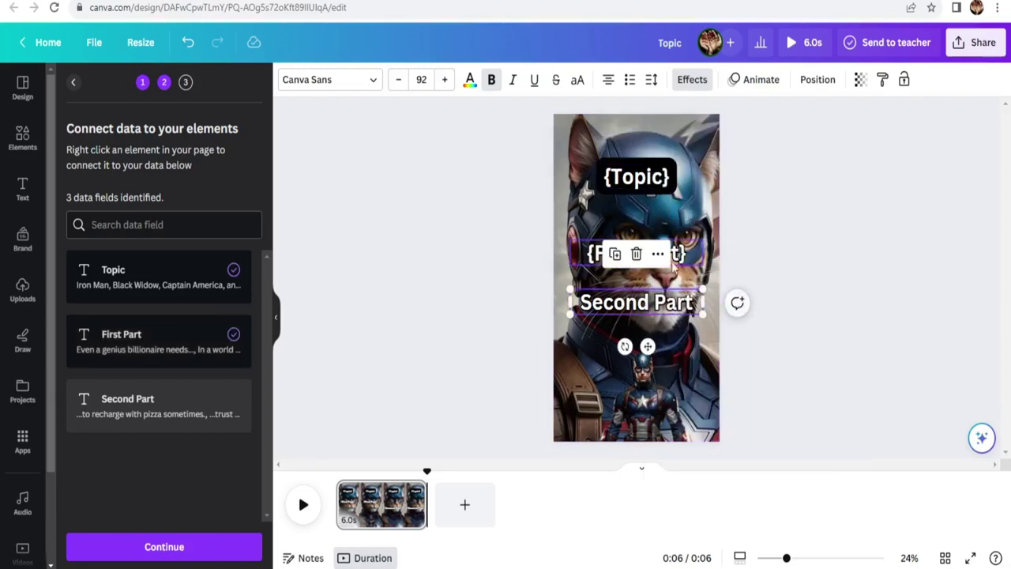
pyautogui.click(658, 254)
pyautogui.click(718, 345)
pyautogui.click(703, 252)
pyautogui.click(440, 343)
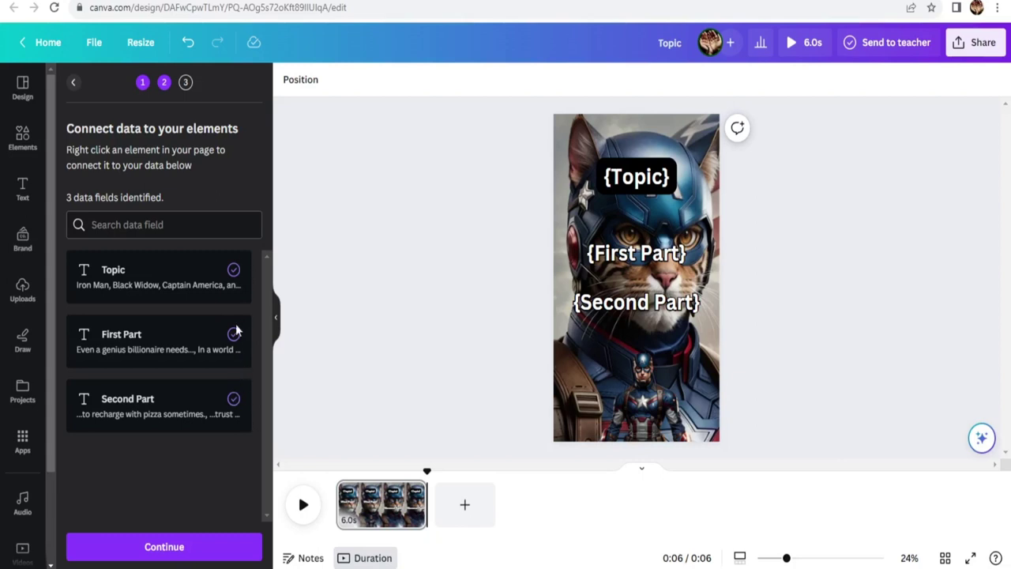
pyautogui.click(646, 303)
pyautogui.moveTo(646, 303)
pyautogui.mouseDown()
pyautogui.moveTo(651, 312)
pyautogui.moveTo(649, 290)
pyautogui.mouseUp()
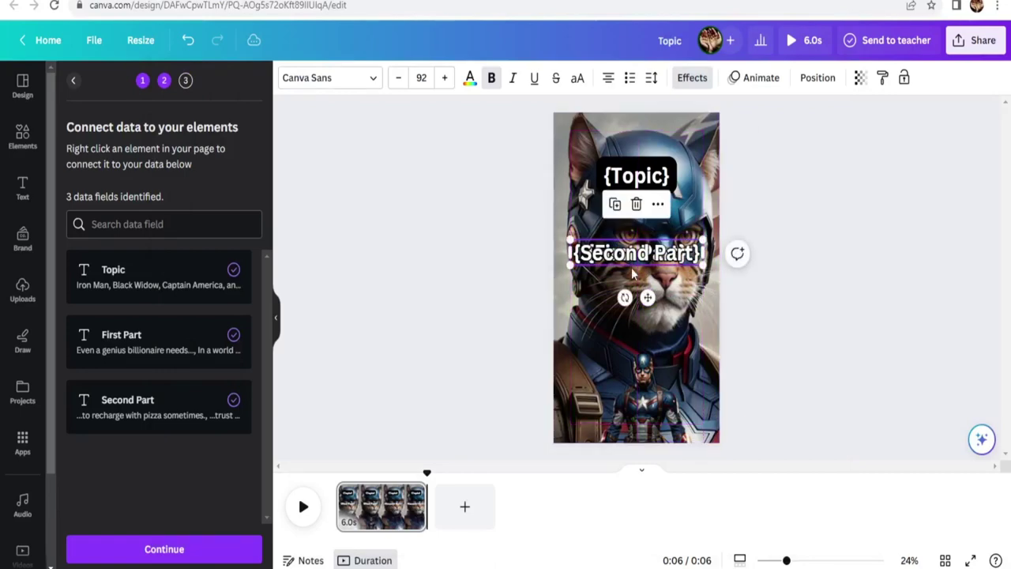
pyautogui.click(427, 335)
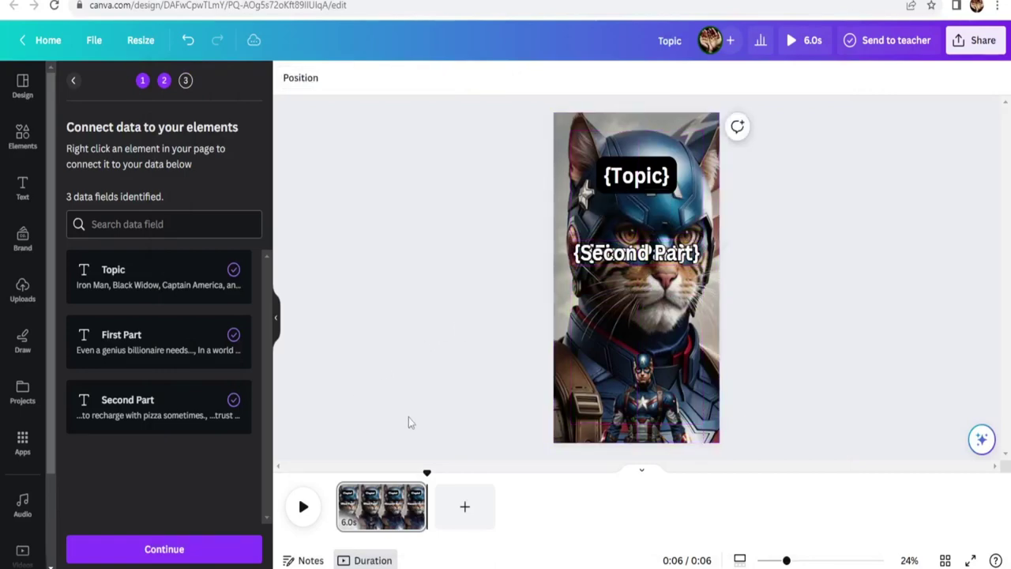
pyautogui.click(171, 552)
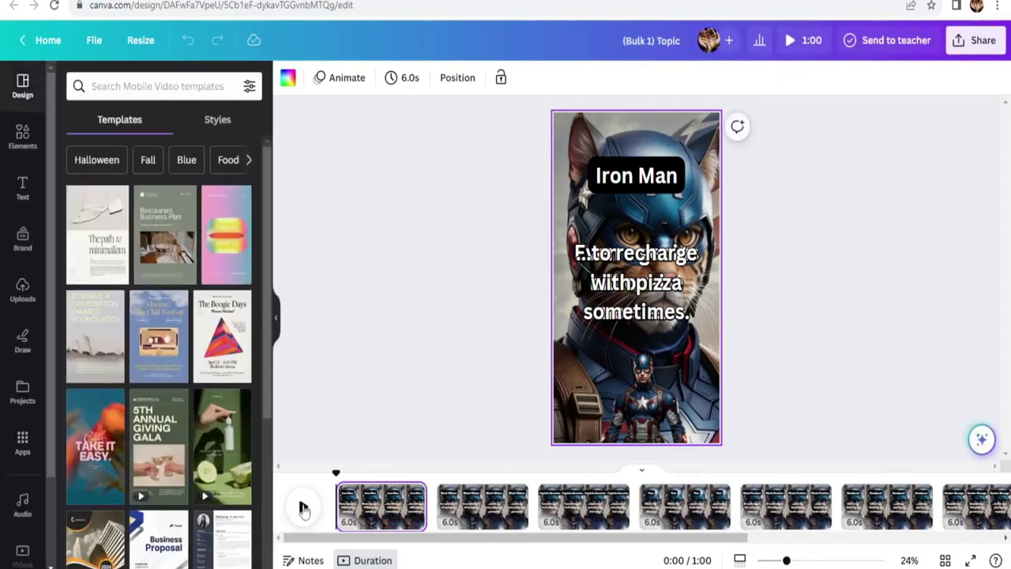
# Play the generated ten-page, one-minute bulk video preview, then pause it
pyautogui.click(376, 383)
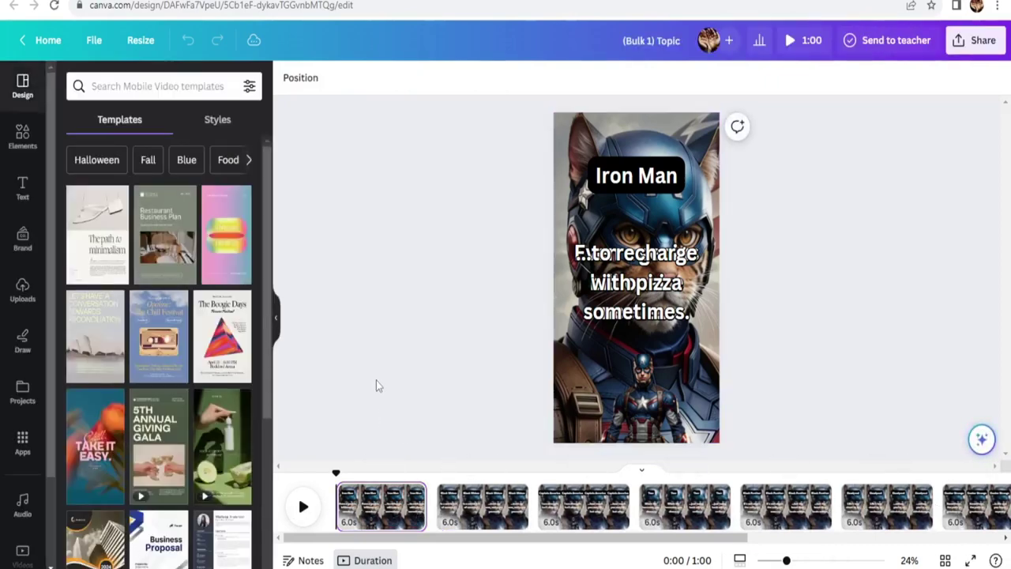
pyautogui.click(303, 506)
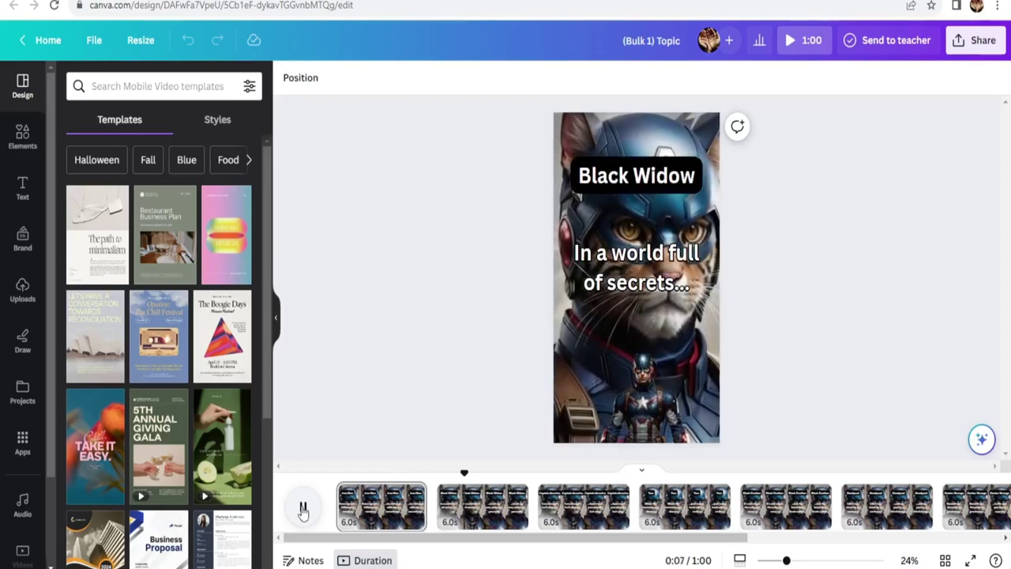
pyautogui.click(22, 296)
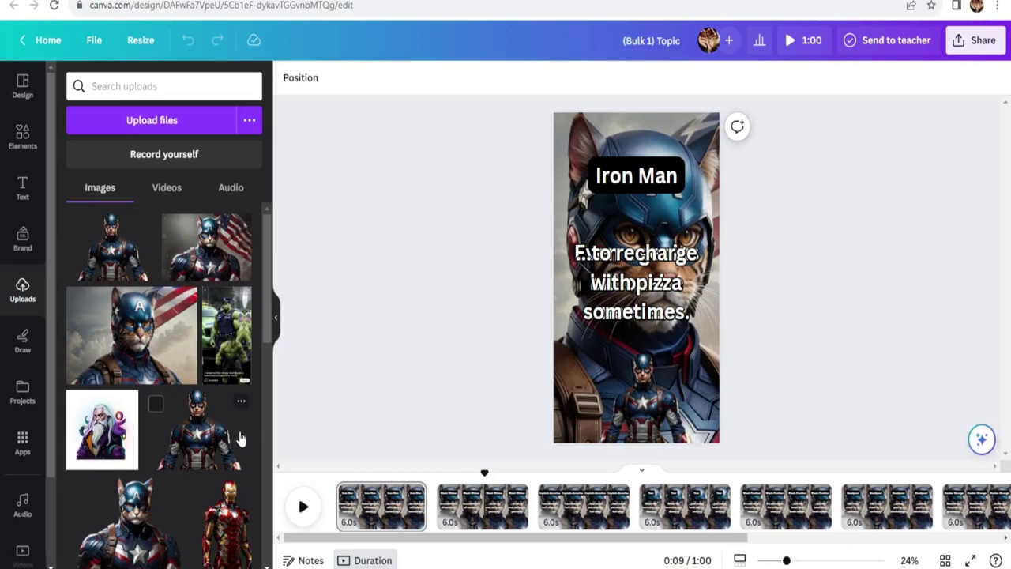
# Go to Share > Download to reach the MP4 1080p export options for all ten pages
pyautogui.click(975, 40)
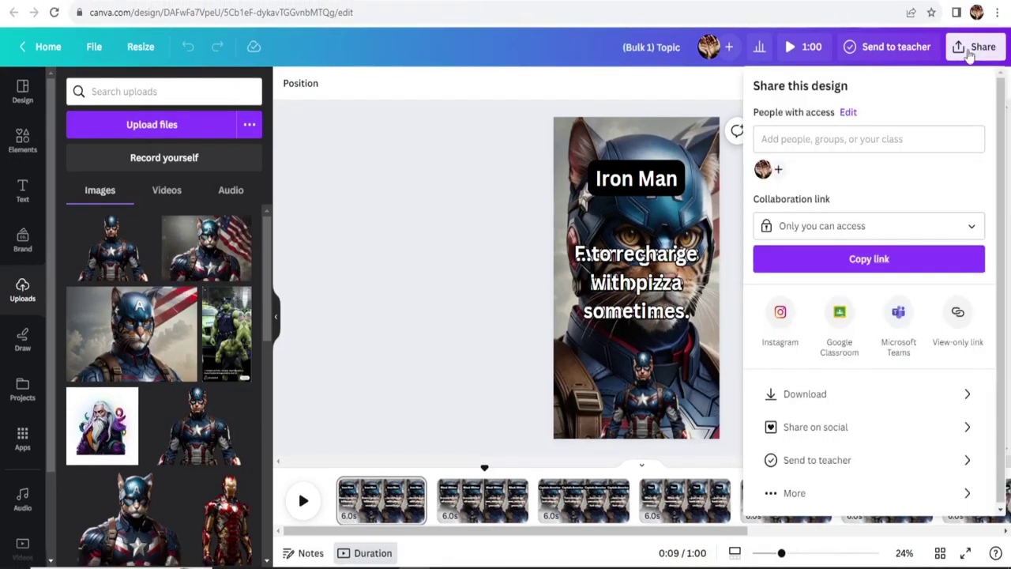
pyautogui.click(810, 399)
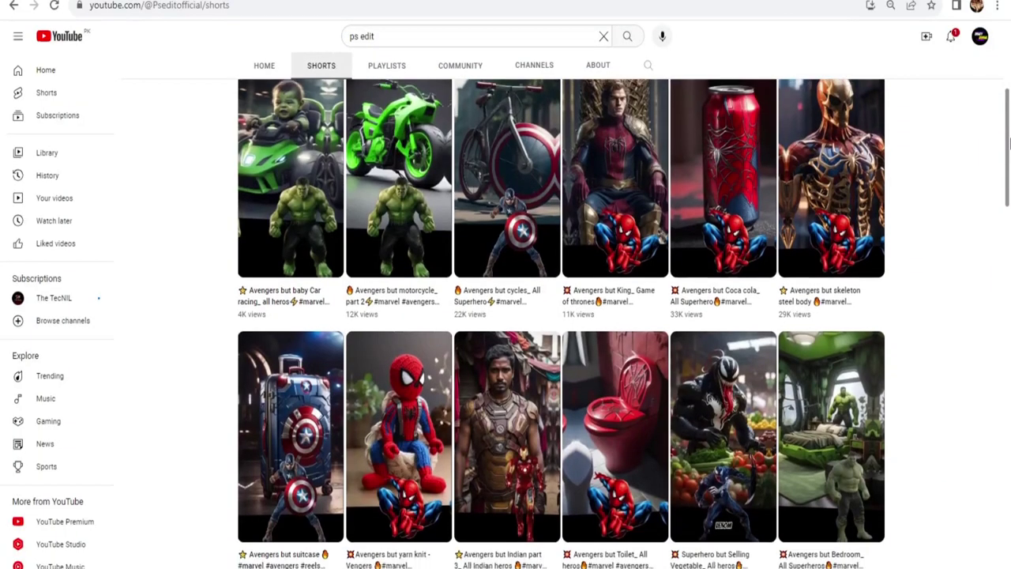
# Scroll through the PS EDIT channel's Avengers Shorts and the Money Making Tip channel's videos
pyautogui.scroll(-5, 1008, 207)
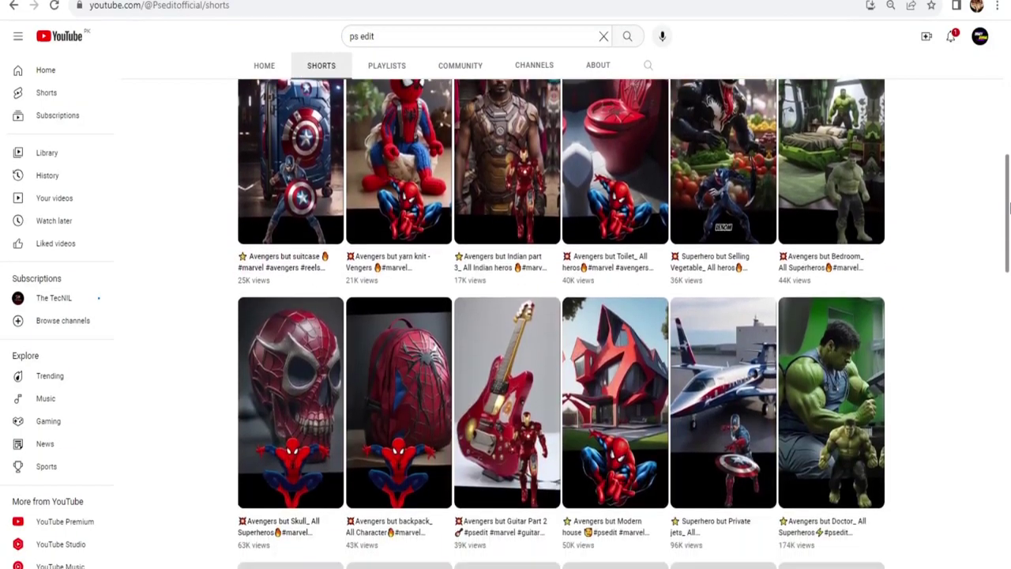
pyautogui.scroll(-3, 1009, 207)
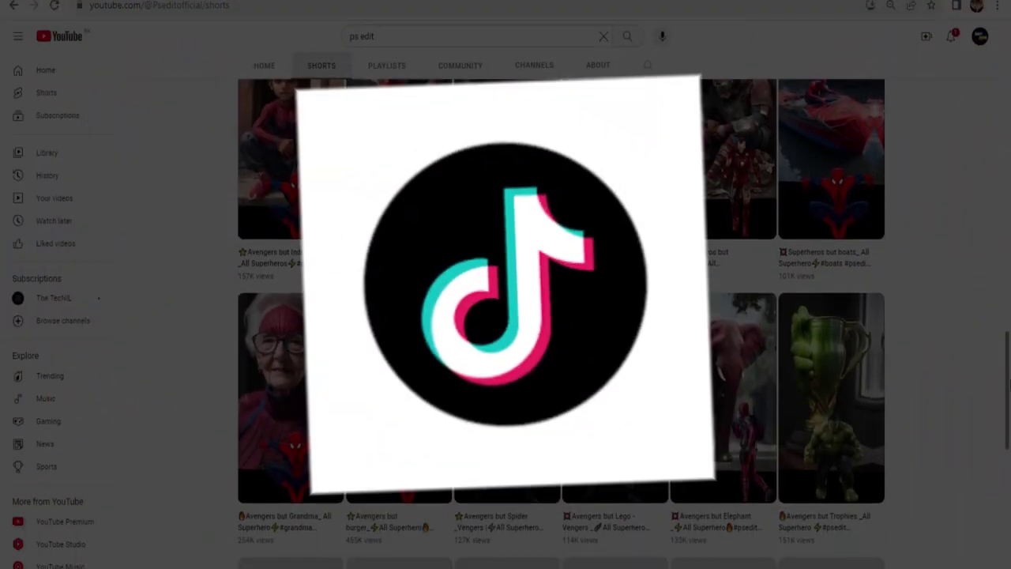
pyautogui.scroll(-5, 1009, 466)
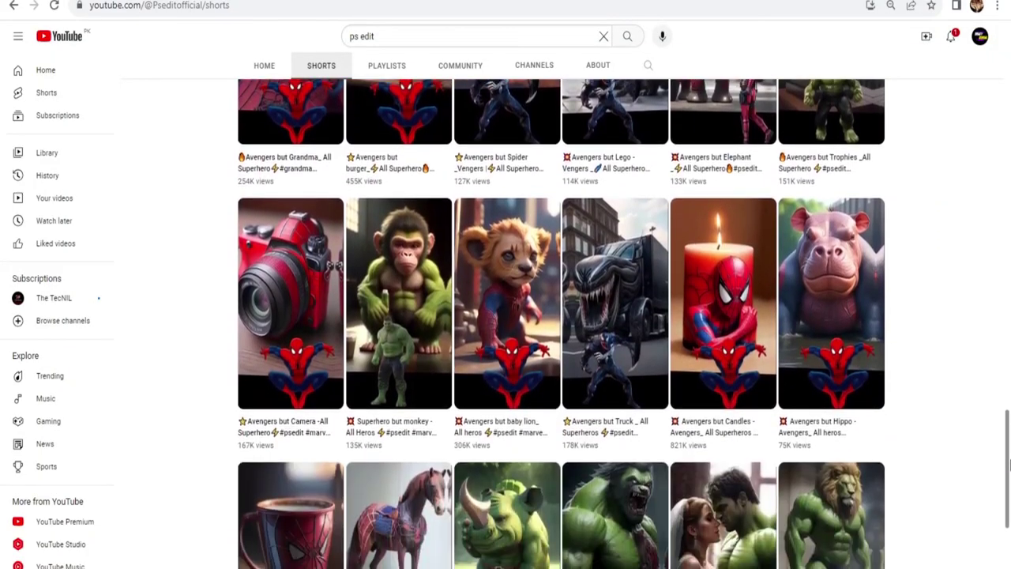
pyautogui.scroll(-1, 1008, 466)
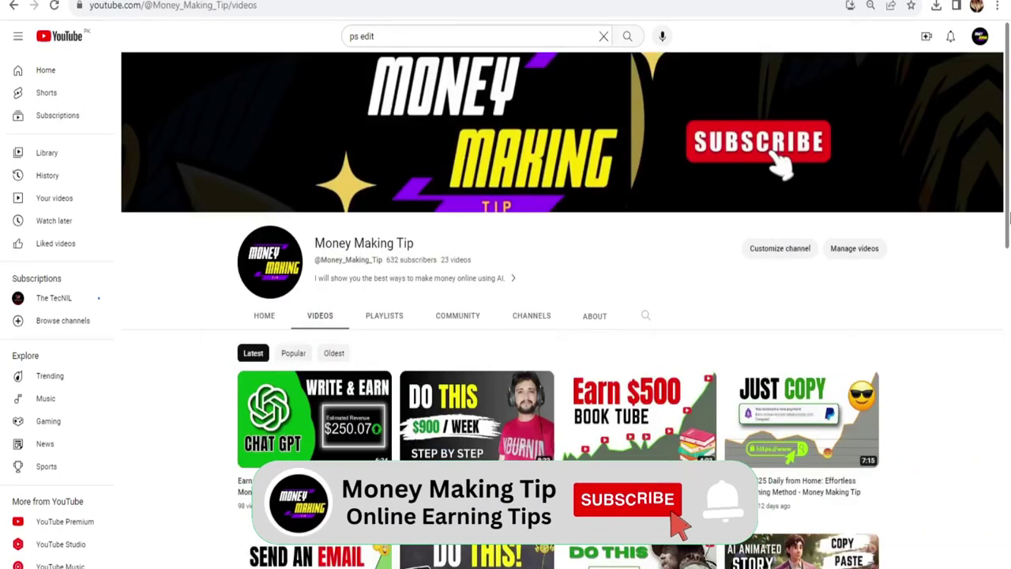
pyautogui.scroll(-2, 1009, 250)
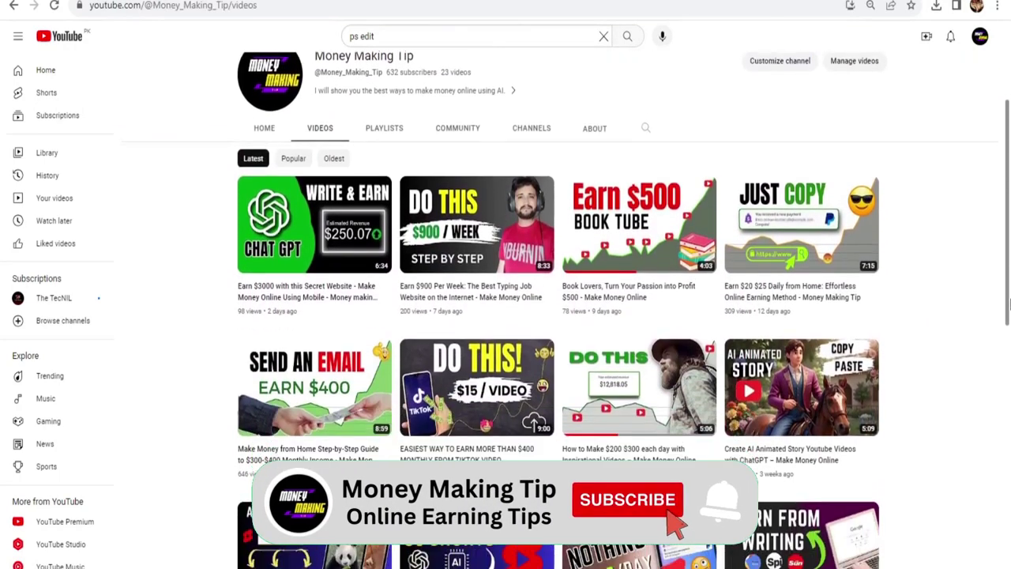